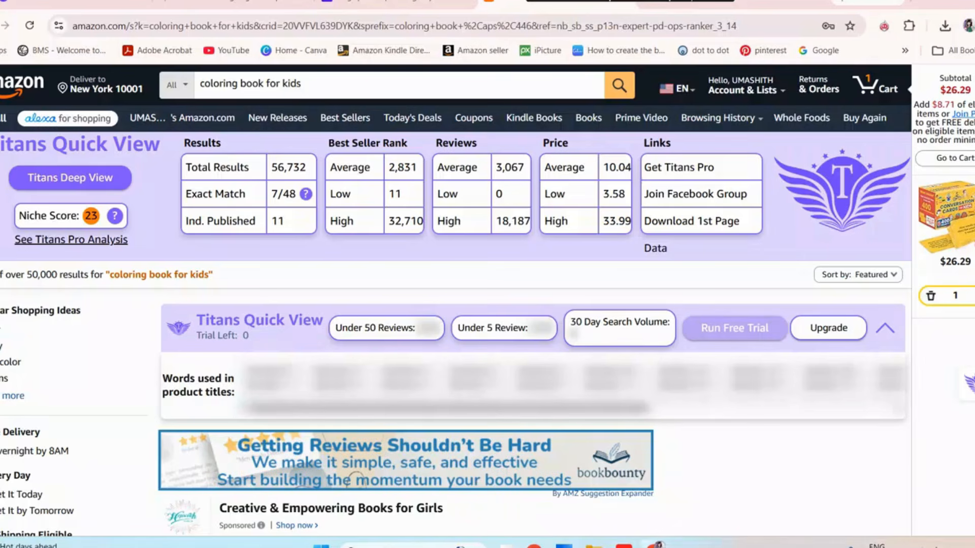
Switch to the Incognito browser window with the "axolotl coloring book" search and view the keyword suggestions for that phrase
mouse_move(657, 545)
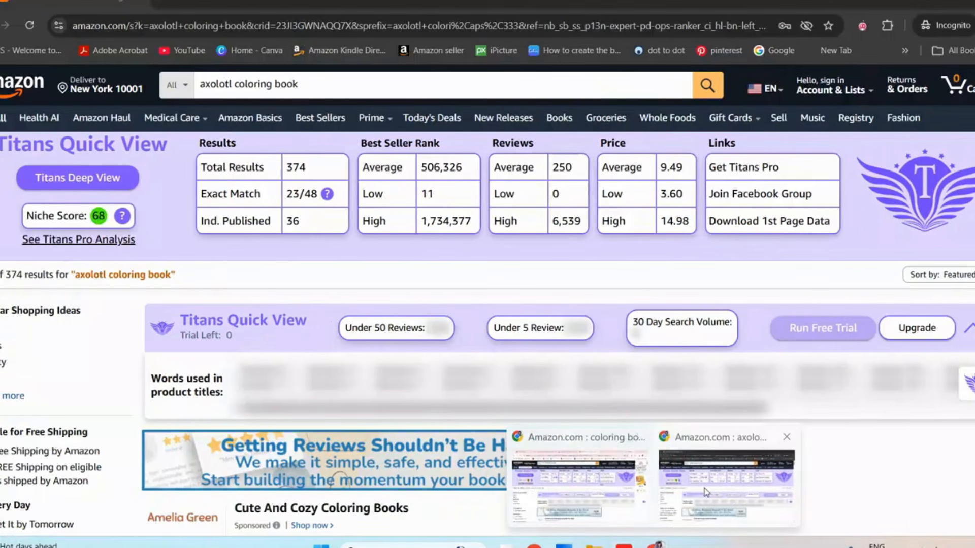
left_click(705, 491)
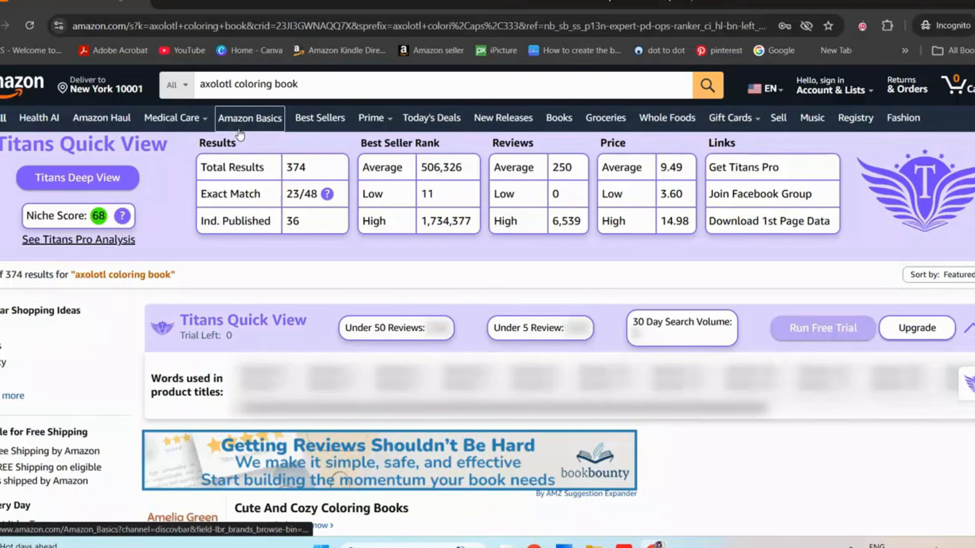
left_click_drag(315, 83, 266, 85)
left_click(327, 86)
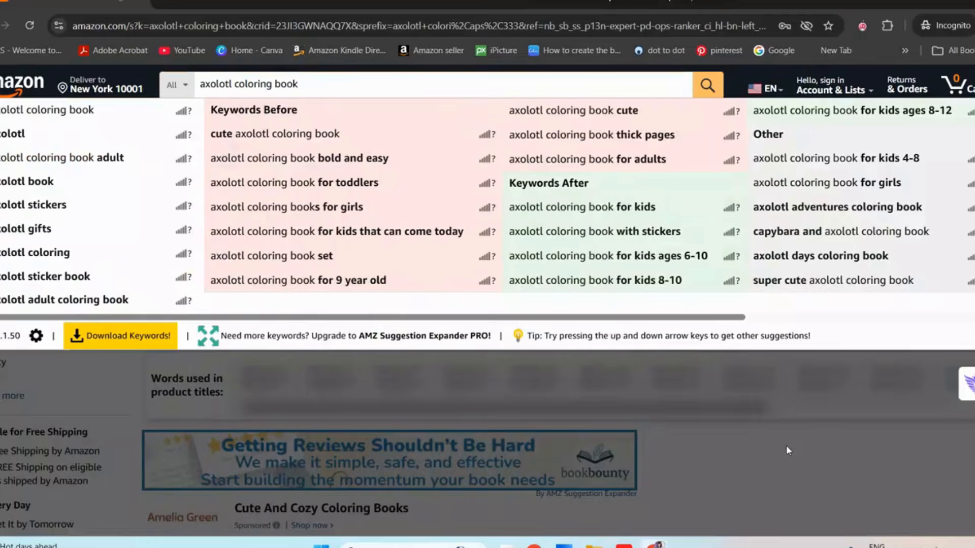
left_click(788, 449)
Look over the axolotl coloring book listings in the search results and the Niche Score in Titans Quick View
scroll(788, 450, "down", 10)
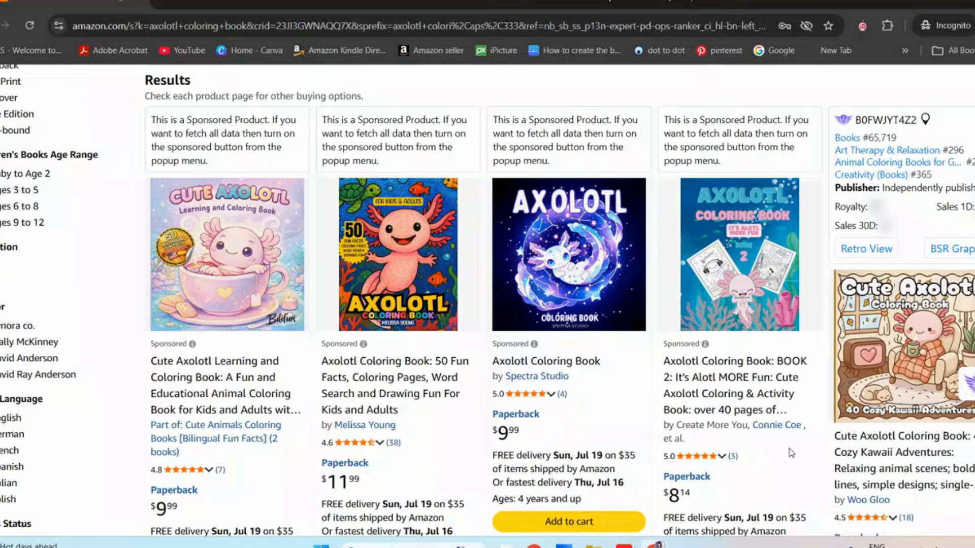
scroll(791, 451, "up", 10)
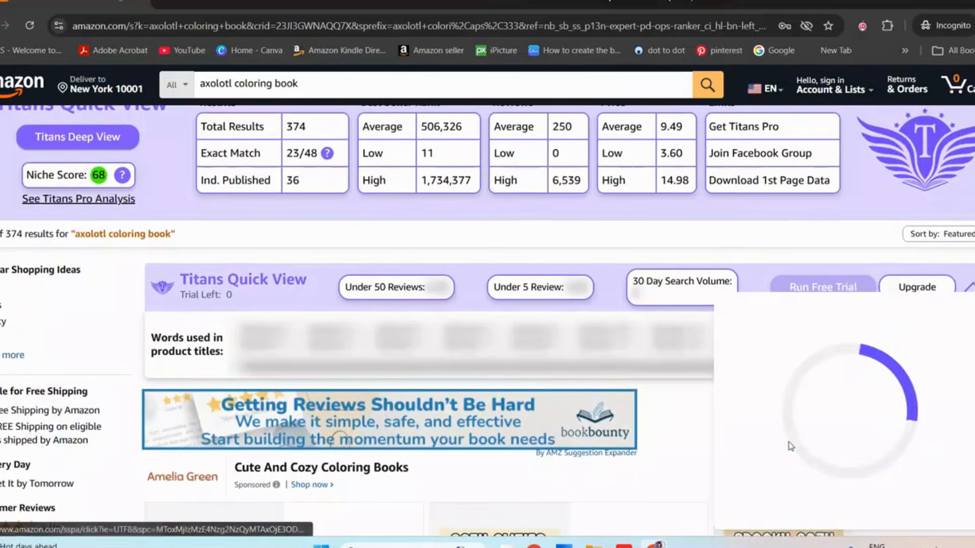
scroll(791, 447, "up", 1)
scroll(791, 449, "down", 8)
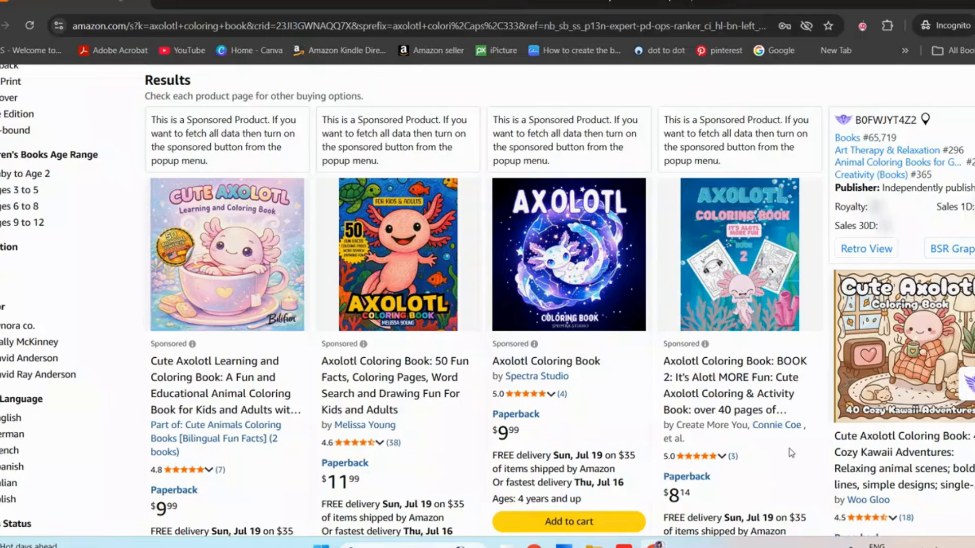
scroll(790, 449, "up", 8)
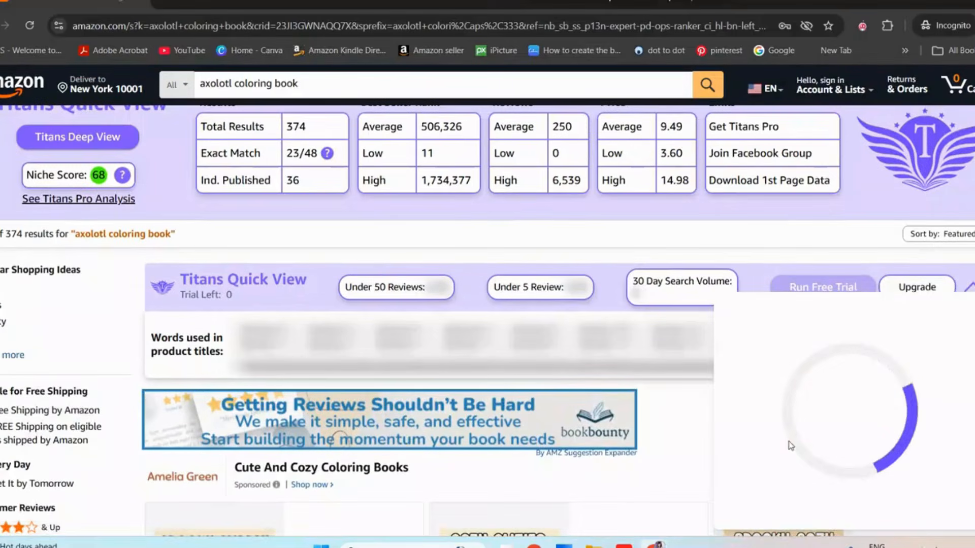
scroll(790, 446, "up", 1)
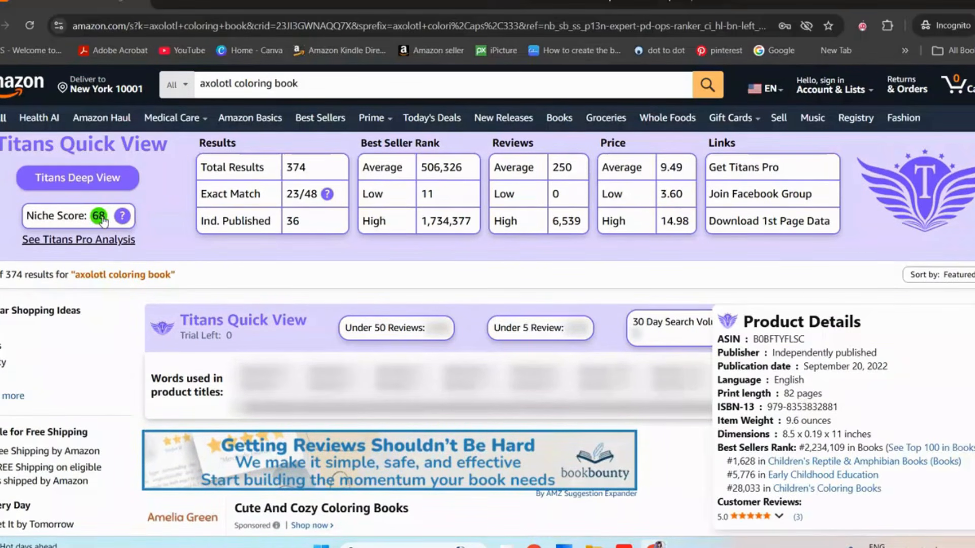
Show the Titans Pro analysis, review the niche's total results and average reviews, and check the niche's sales data in KIPscout
left_click(110, 238)
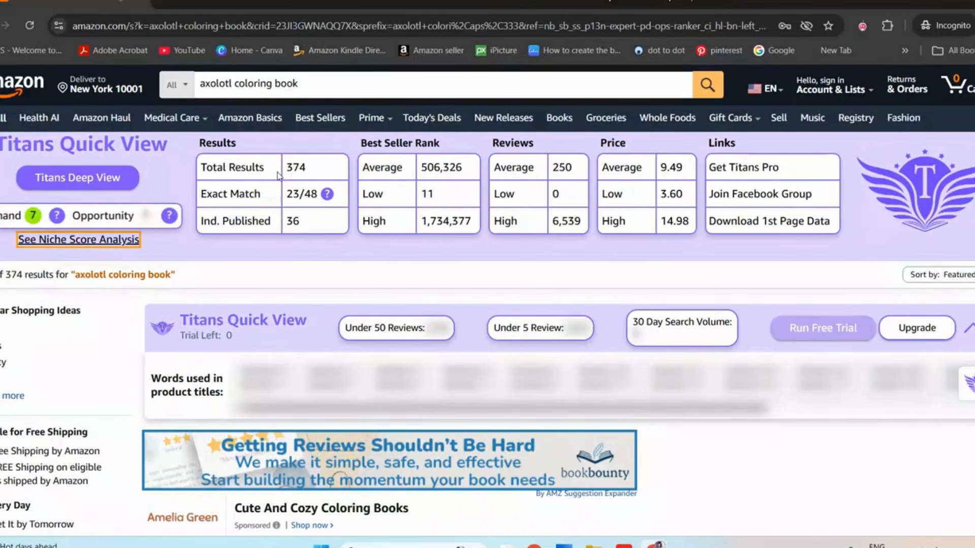
left_click_drag(288, 173, 311, 170)
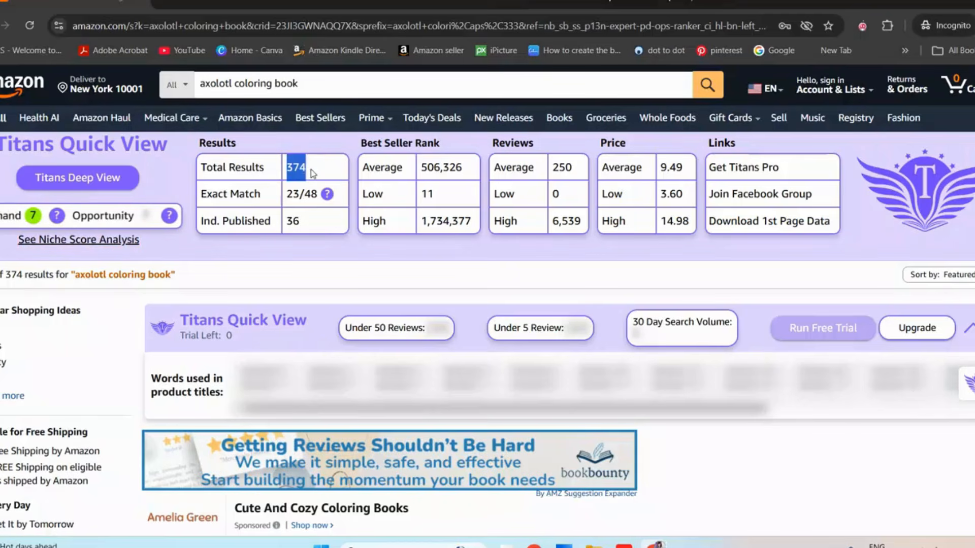
left_click(311, 170)
left_click_drag(553, 165, 572, 167)
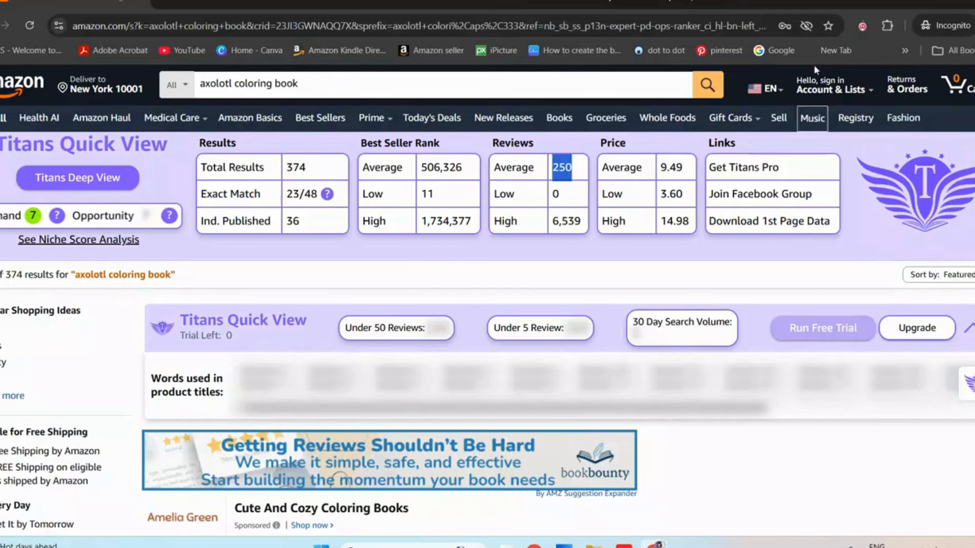
left_click(861, 29)
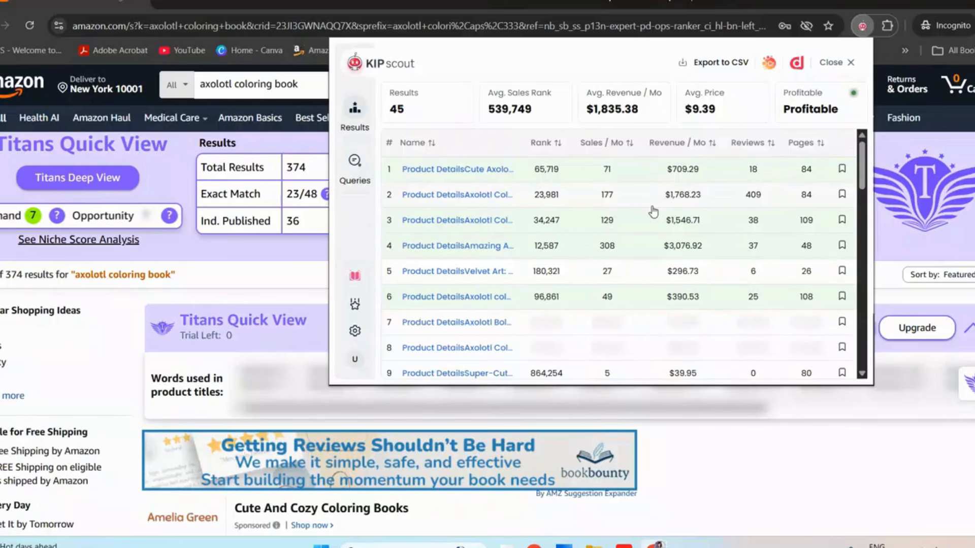
left_click(327, 90)
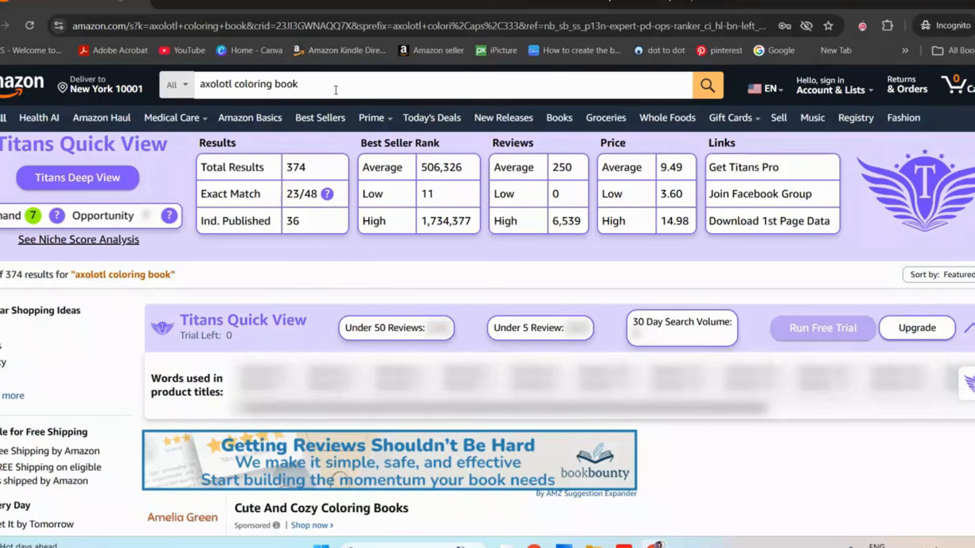
Examine the product details and Best Sellers Rank of several axolotl coloring books throughout the search results
scroll(499, 158, "down", 2)
scroll(500, 159, "down", 12)
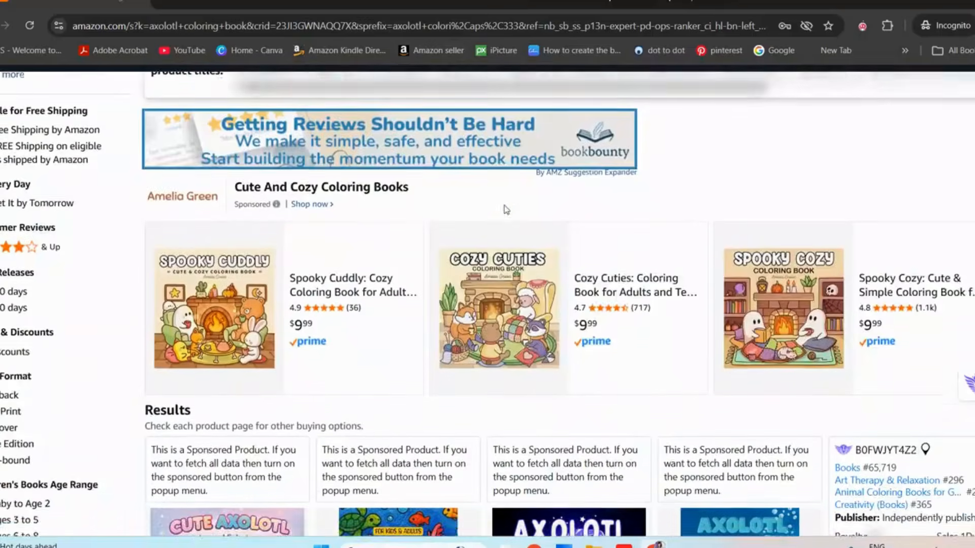
scroll(615, 330, "down", 1)
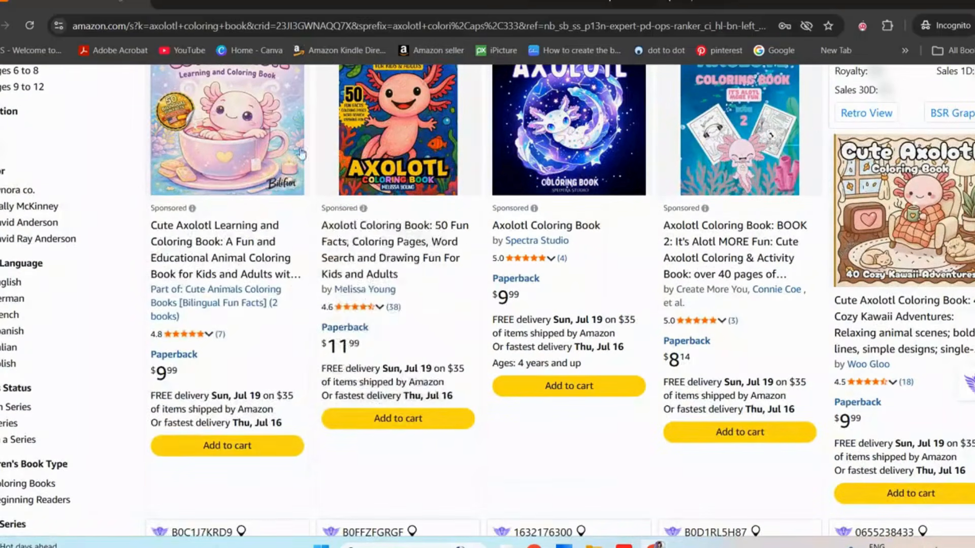
mouse_move(307, 274)
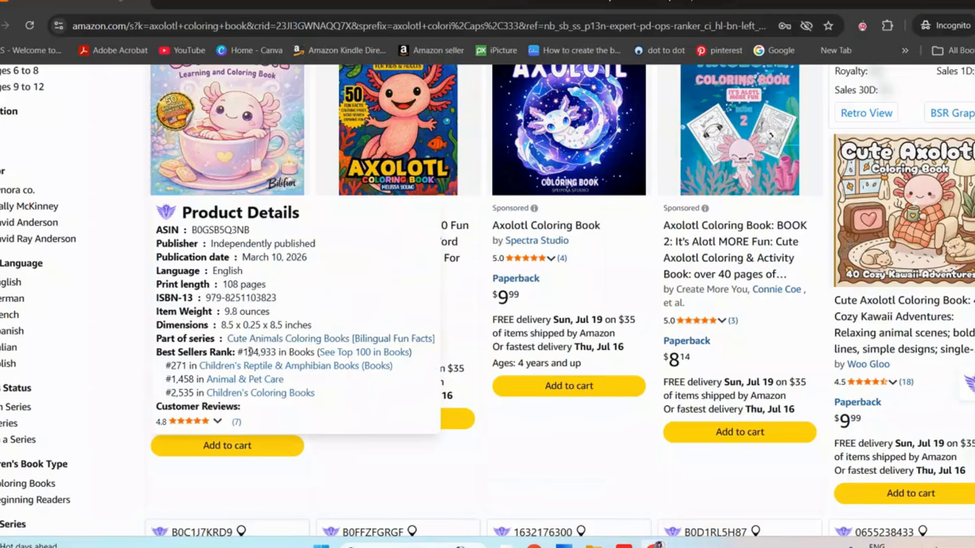
mouse_move(398, 261)
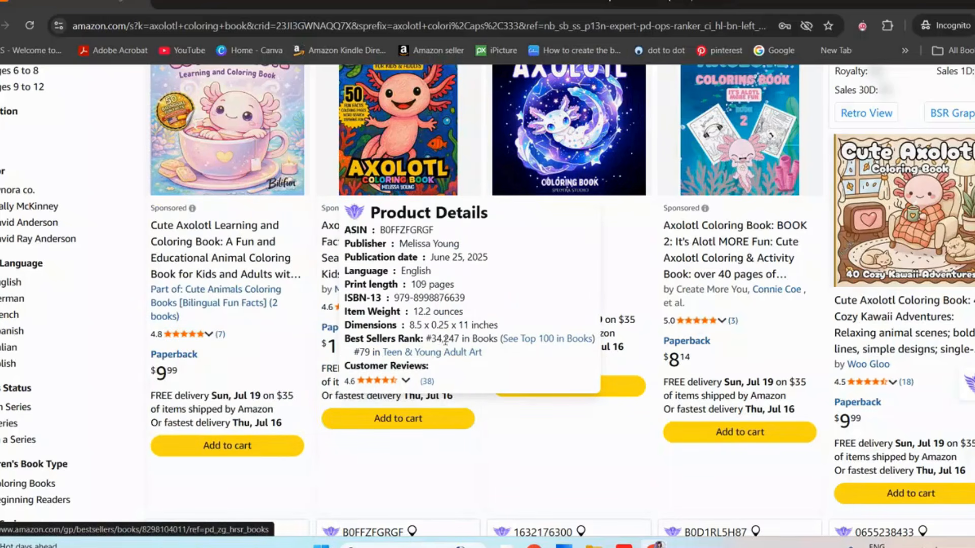
scroll(947, 158, "down", 10)
mouse_move(947, 159)
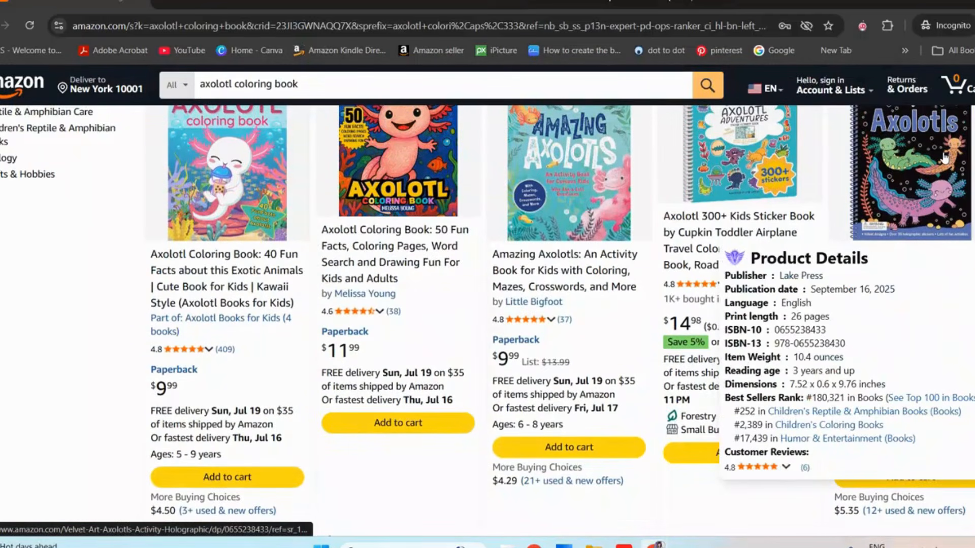
scroll(947, 159, "down", 5)
mouse_move(902, 206)
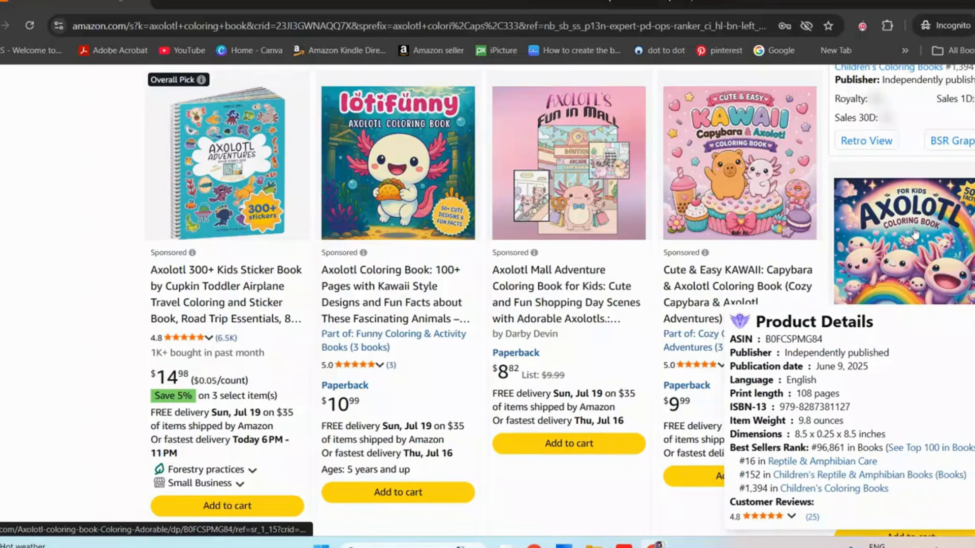
scroll(914, 233, "down", 1)
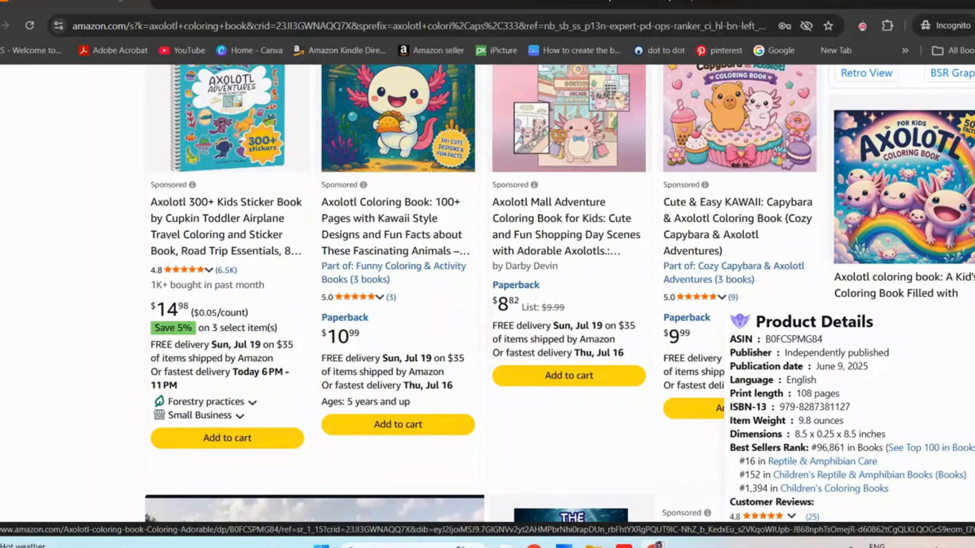
scroll(487, 304, "up", 12)
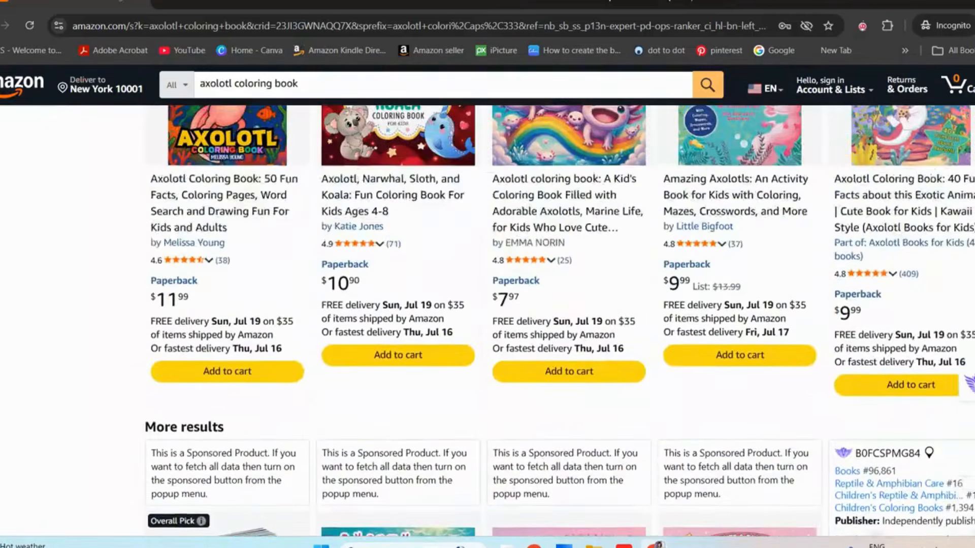
scroll(339, 192, "up", 6)
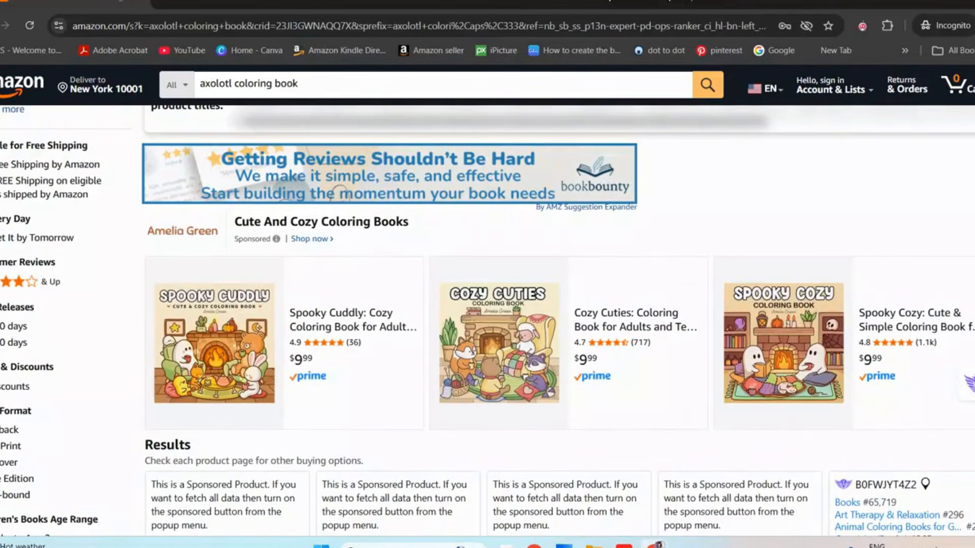
scroll(487, 304, "down", 9)
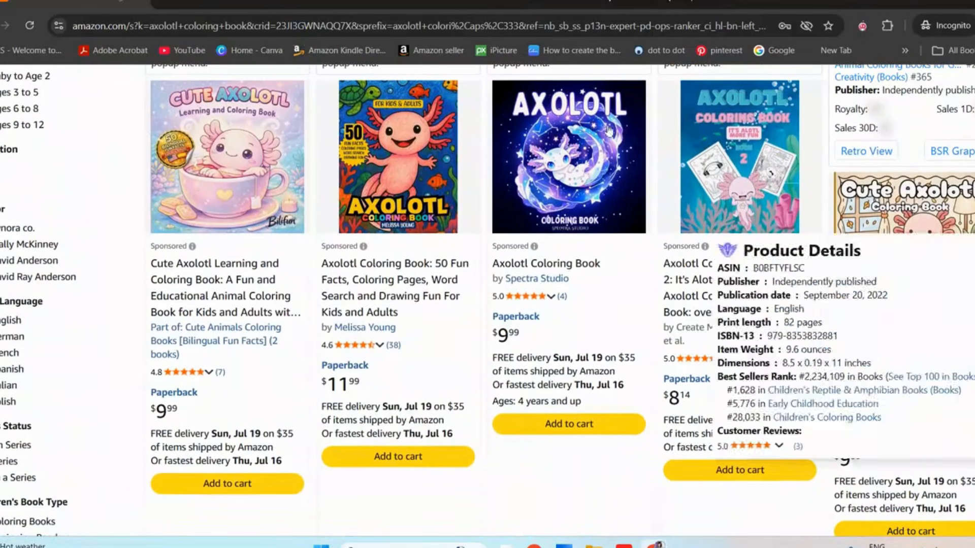
Open an axolotl coloring book listing with fun facts, look through its paperback sample pages, and close the sample
left_click(433, 168)
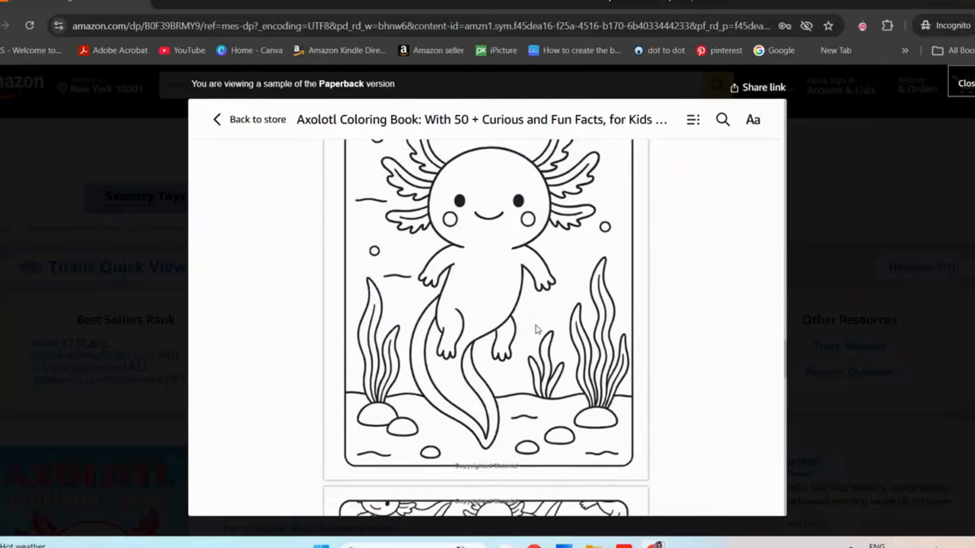
scroll(538, 329, "down", 5)
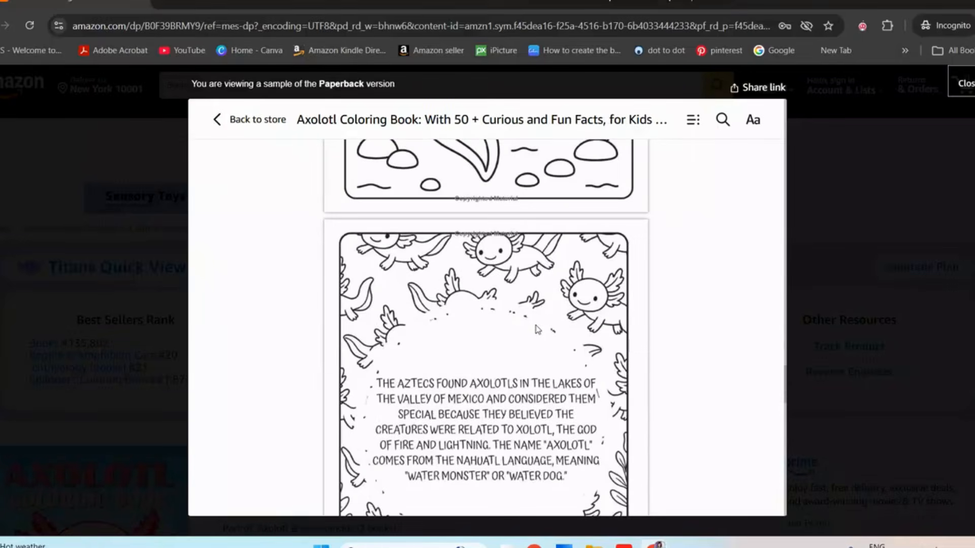
scroll(537, 329, "up", 5)
scroll(515, 276, "down", 11)
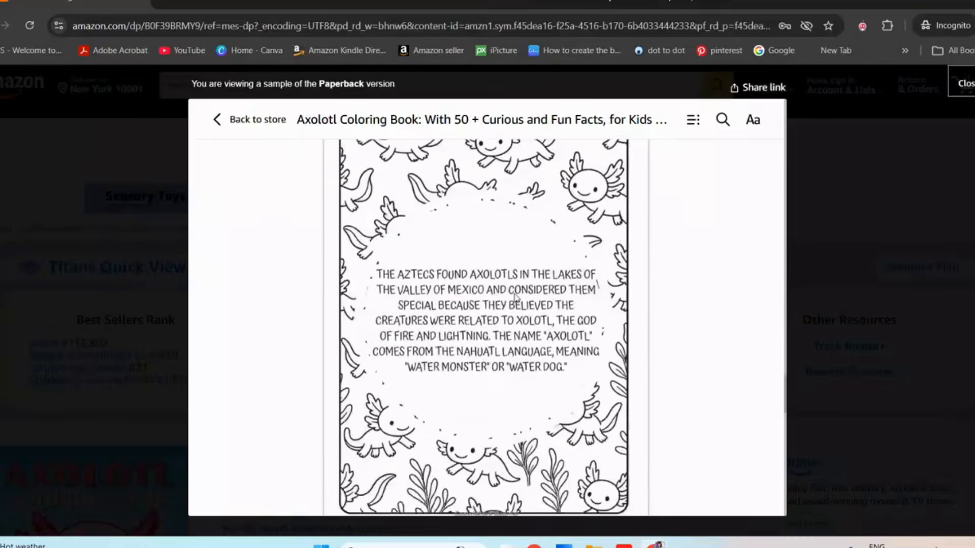
scroll(534, 298, "down", 8)
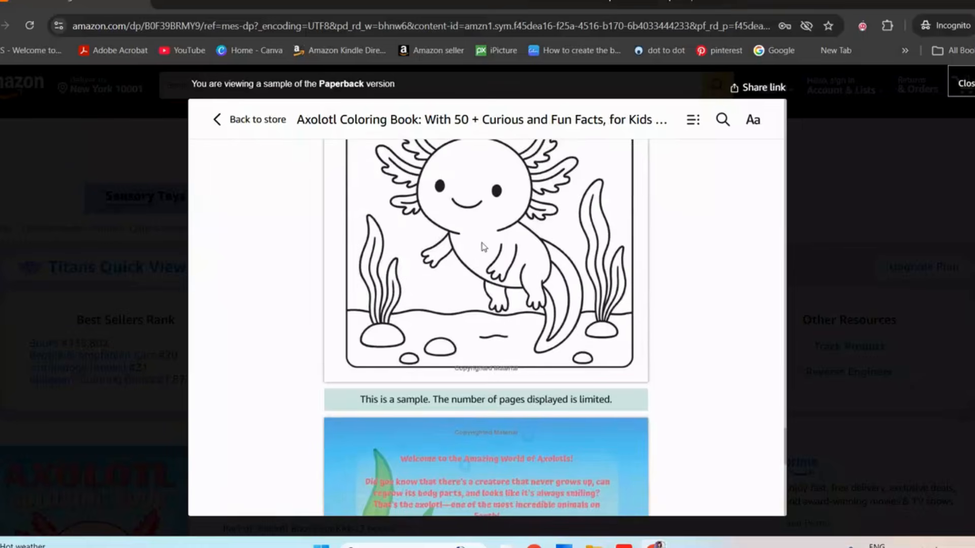
scroll(496, 254, "down", 6)
scroll(496, 254, "up", 4)
scroll(496, 254, "down", 6)
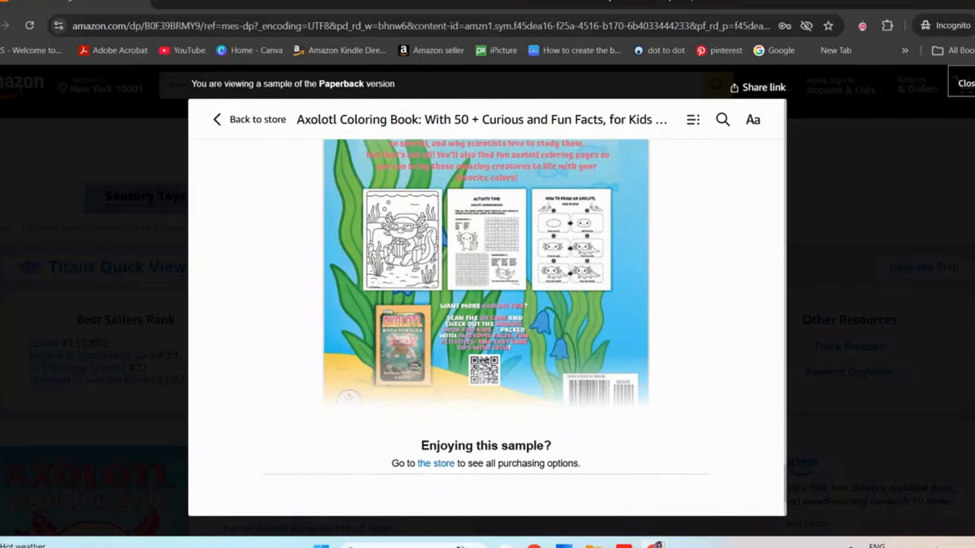
key("Escape")
Examine the product summary on the book's page, focusing on its estimated monthly sales
scroll(432, 232, "down", 9)
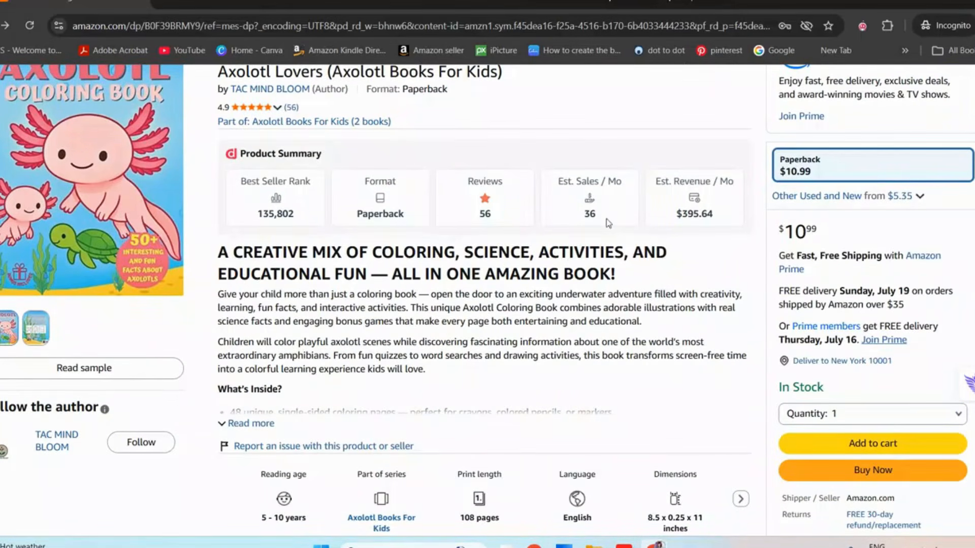
left_click_drag(622, 219, 560, 225)
left_click(602, 220)
scroll(561, 242, "down", 8)
scroll(561, 243, "up", 10)
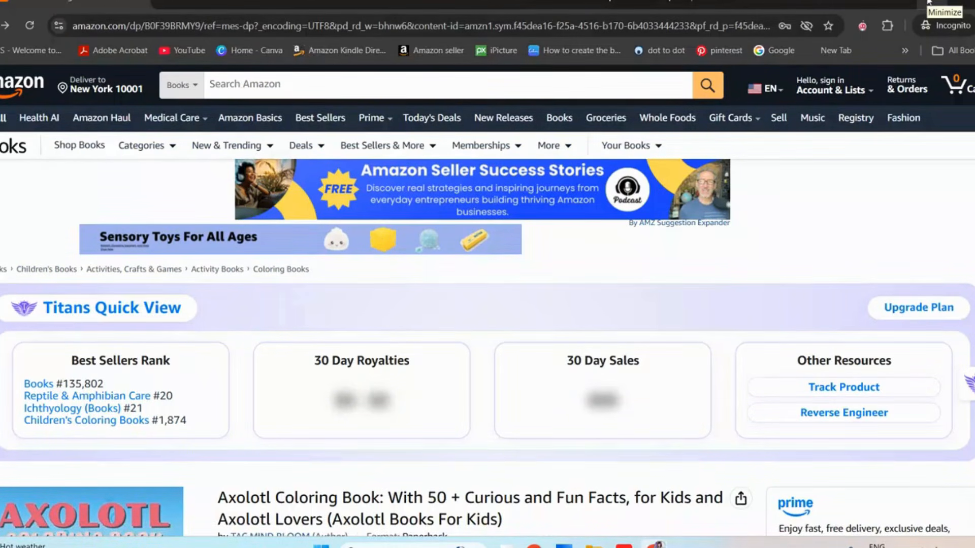
Switch to the Gemini chat and review the prompt requesting 50 axolotl coloring scenes along with the generated scene list
left_click(928, 3)
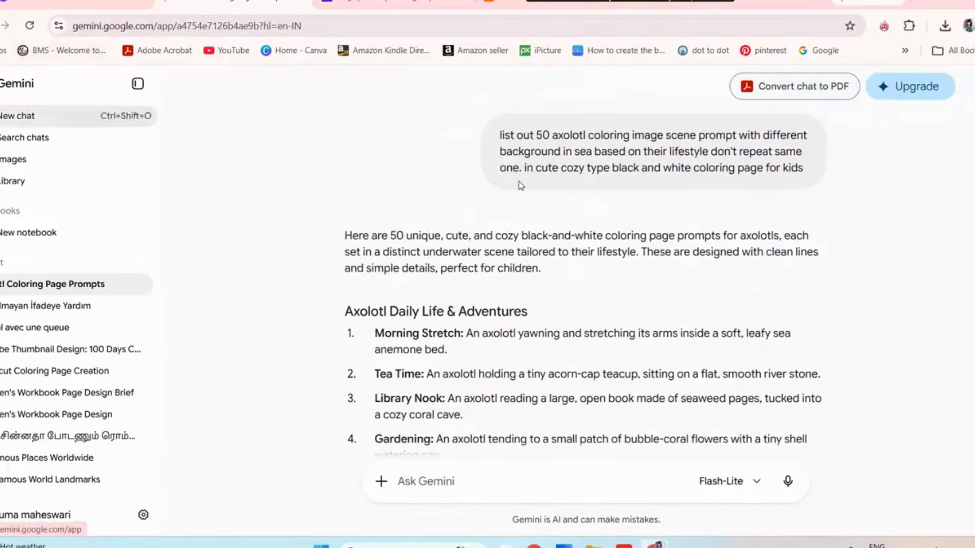
left_click_drag(828, 178, 486, 123)
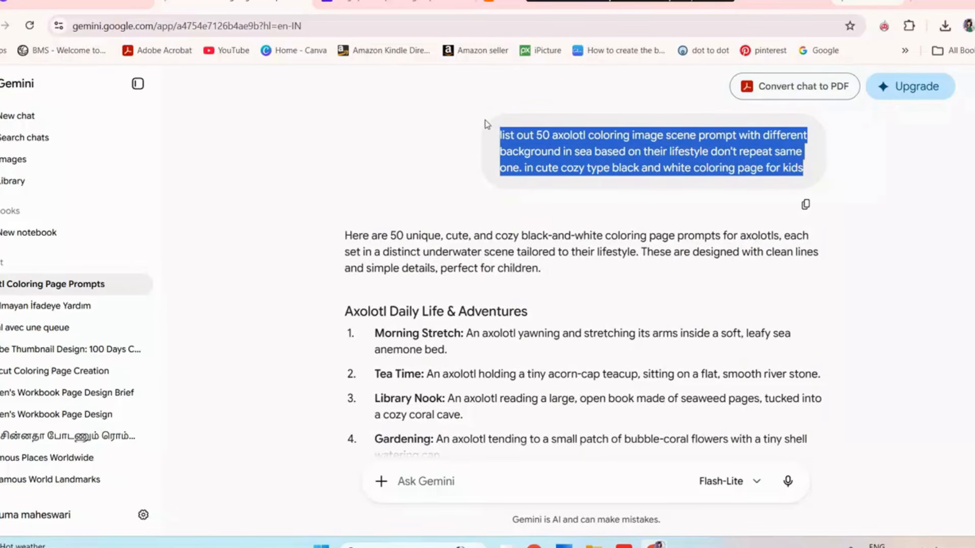
left_click(496, 145)
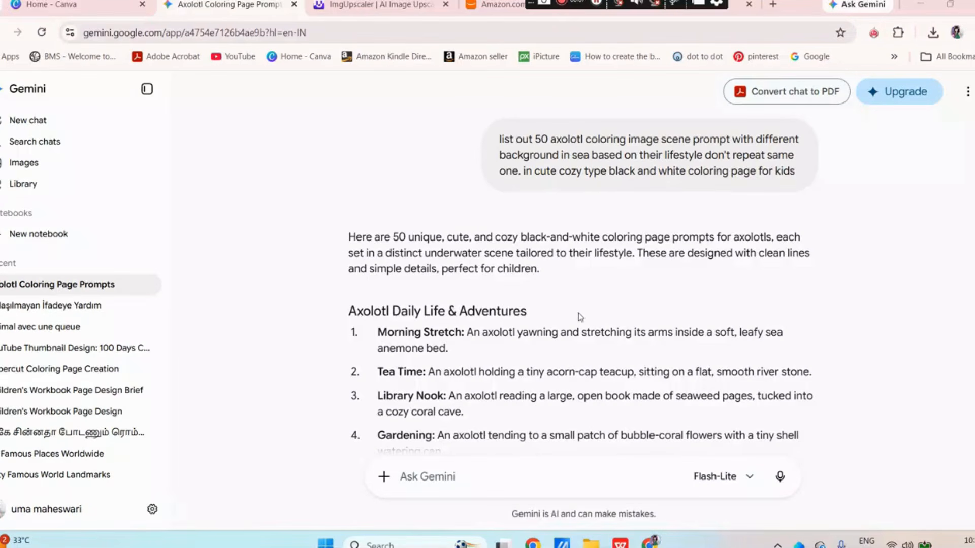
scroll(580, 317, "down", 15)
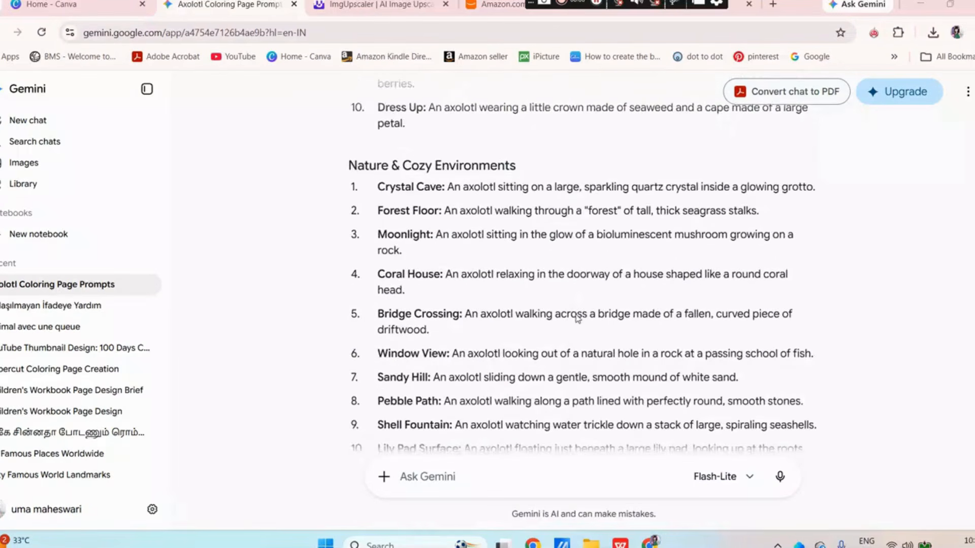
scroll(577, 318, "down", 13)
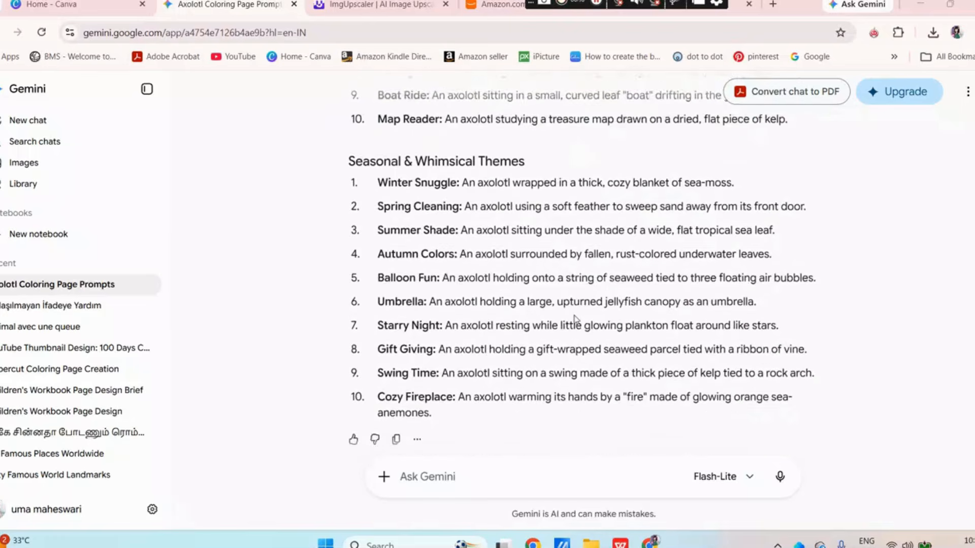
scroll(575, 319, "down", 3)
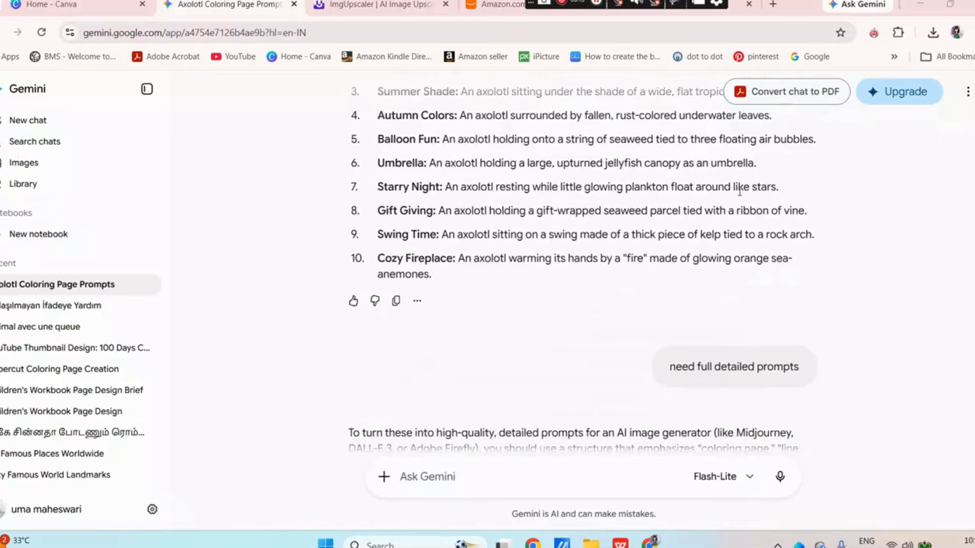
Review the request for full detailed prompts and Gemini's 50 expanded axolotl coloring page prompts across the themed sections
scroll(739, 190, "down", 3)
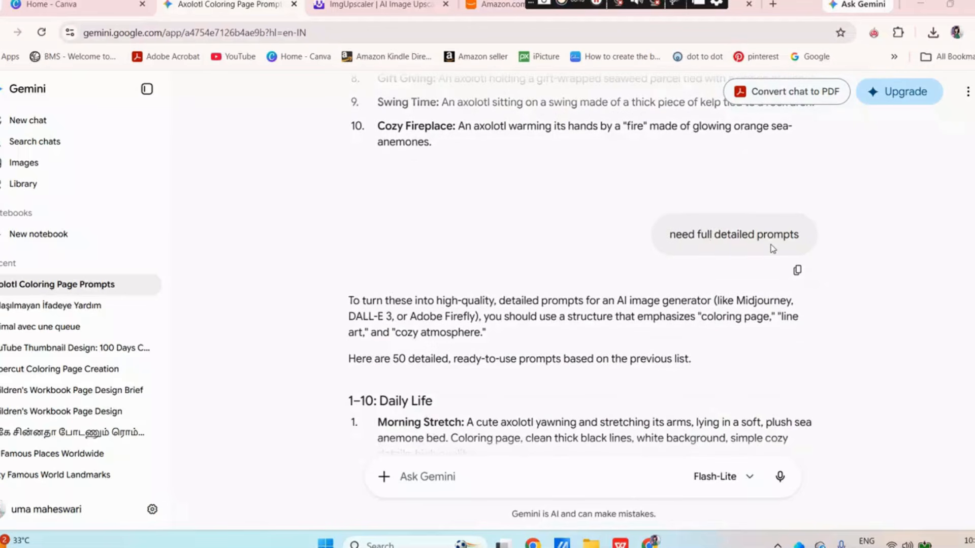
scroll(772, 249, "down", 2)
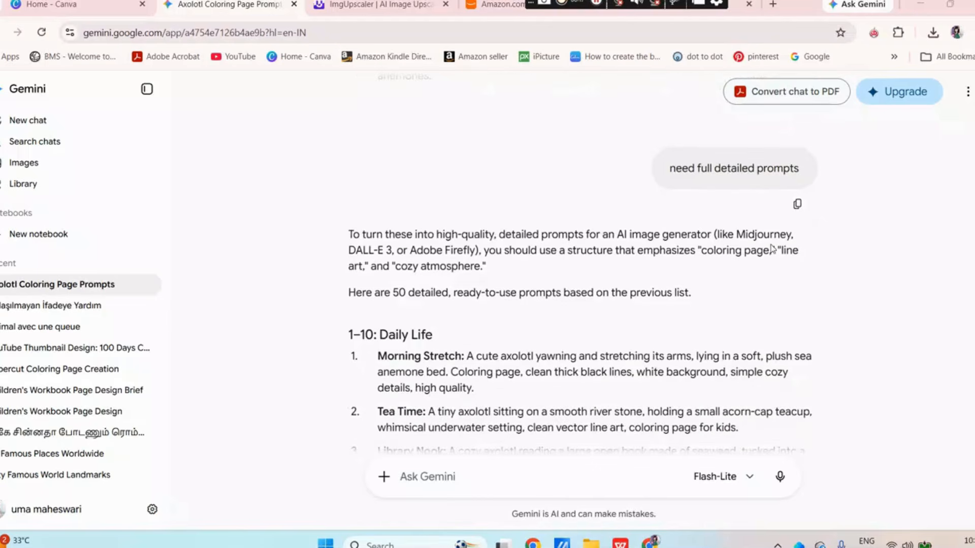
scroll(772, 245, "down", 2)
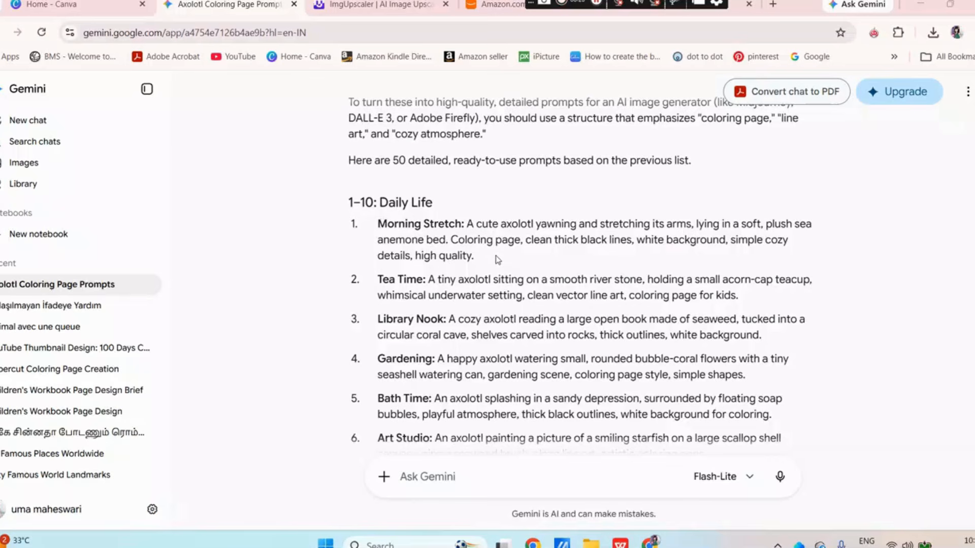
scroll(498, 260, "down", 20)
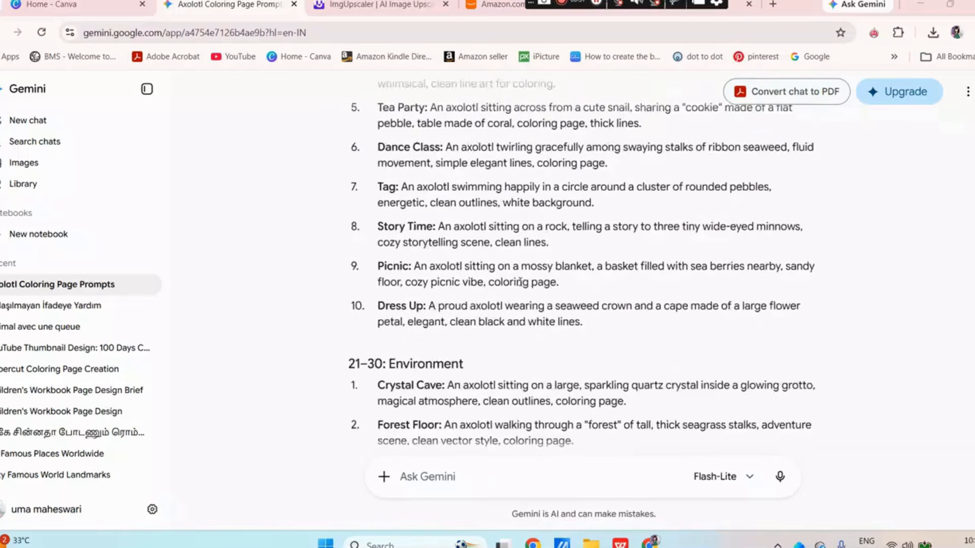
scroll(523, 287, "down", 18)
scroll(523, 288, "up", 3)
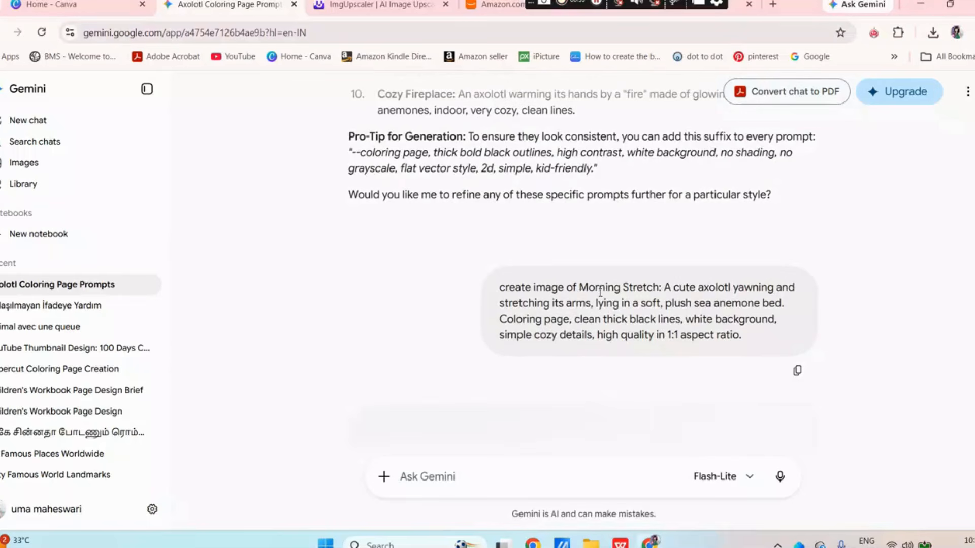
Examine the Morning Stretch and Tea Time image requests in 1:1 aspect ratio together with their generated coloring pages
left_click_drag(579, 287, 655, 337)
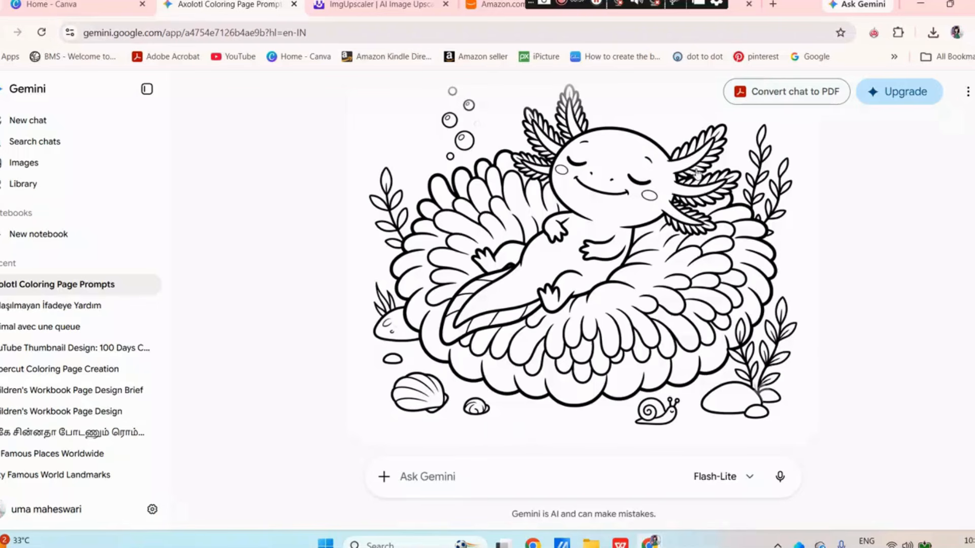
scroll(825, 311, "up", 10)
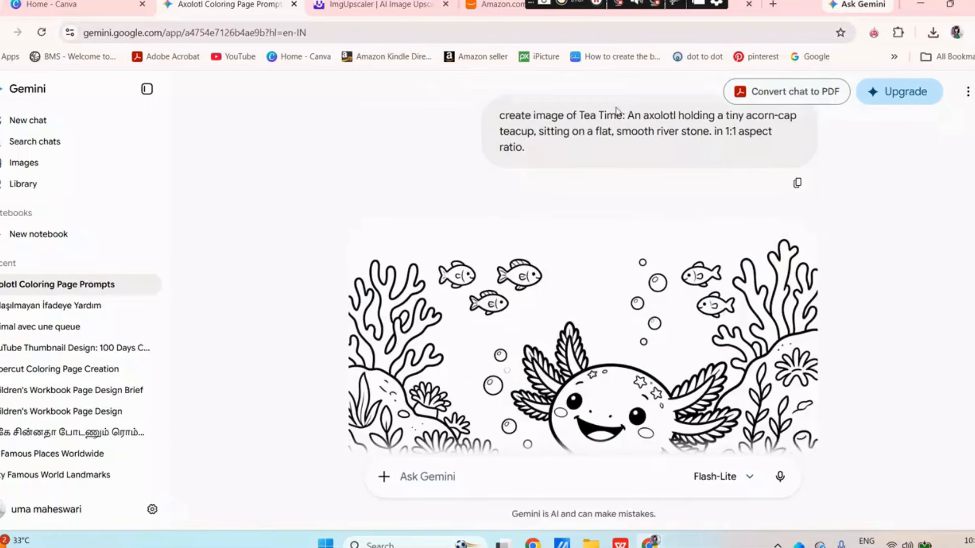
left_click_drag(580, 110, 710, 133)
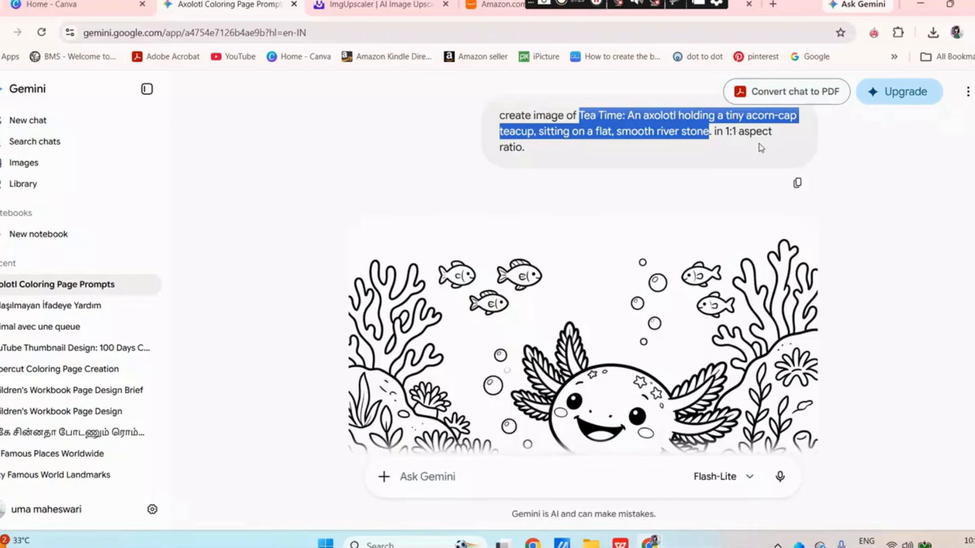
scroll(767, 236, "down", 4)
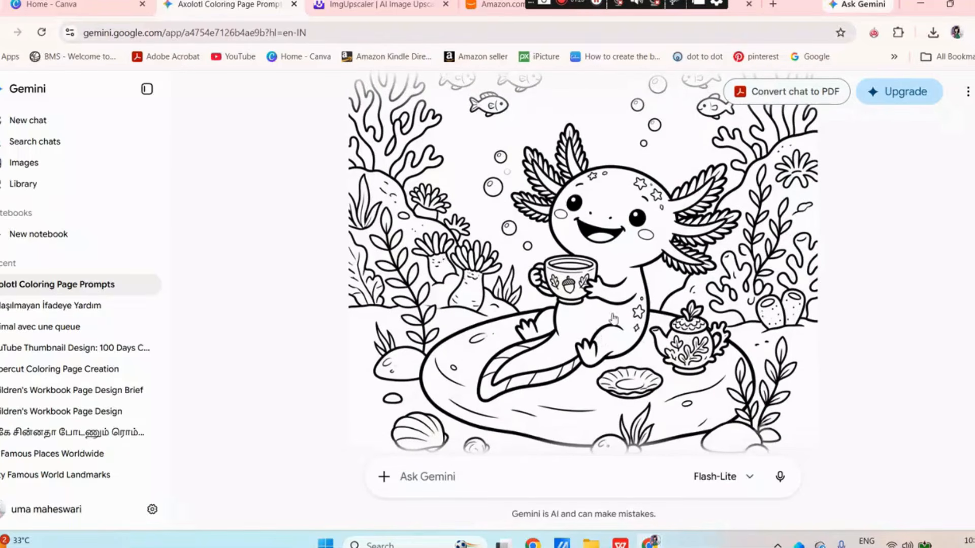
scroll(813, 341, "down", 3)
scroll(813, 341, "down", 5)
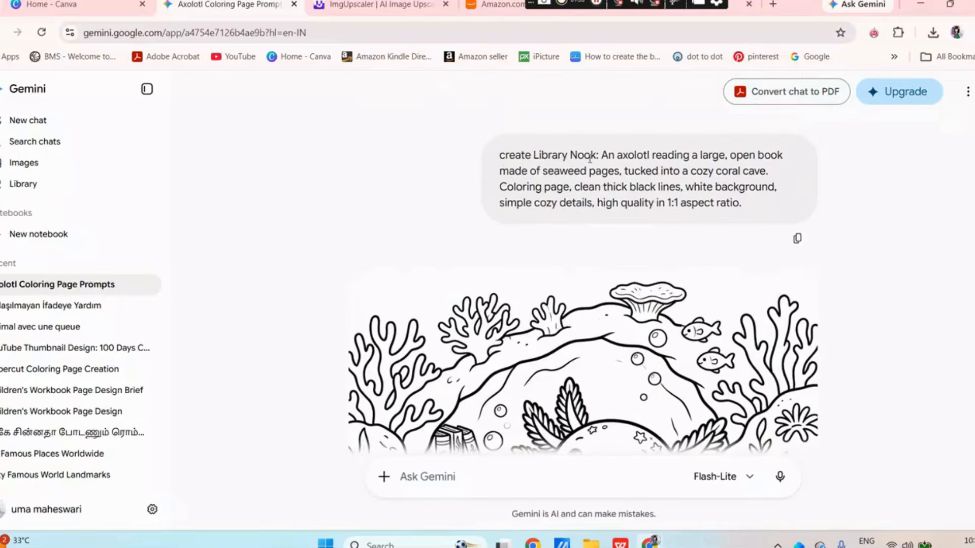
Examine the Library Nook and Gardening image requests in 1:1 aspect ratio together with their generated coloring pages
left_click_drag(571, 152, 654, 203)
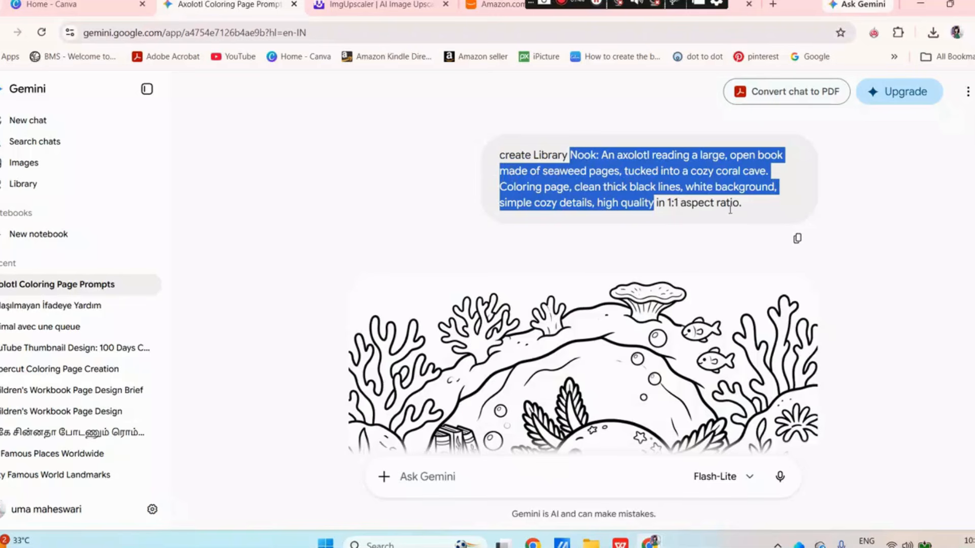
scroll(730, 208, "down", 5)
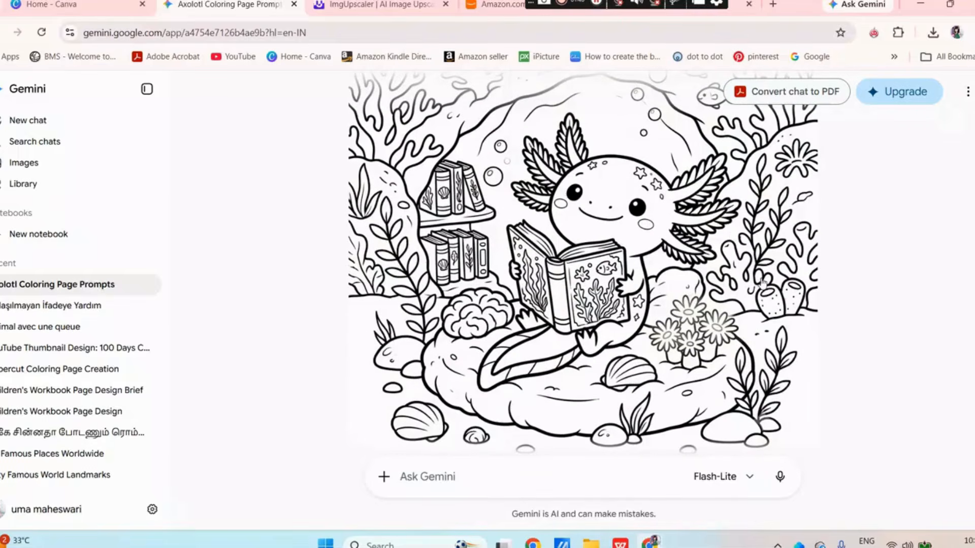
scroll(761, 282, "down", 10)
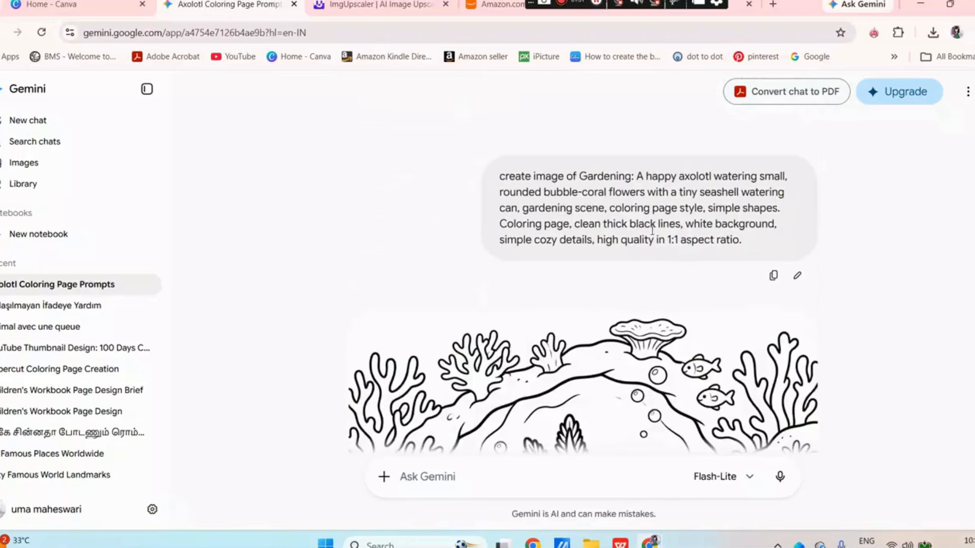
scroll(652, 230, "down", 7)
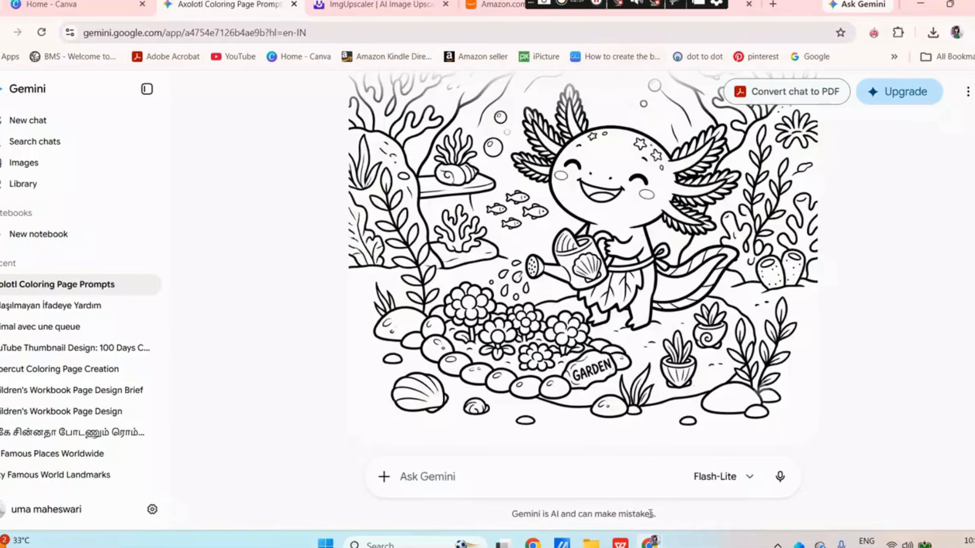
Switch to the Amazon listing of the axolotl coloring book with fun facts, check its paperback price and details, and return to Gemini
mouse_move(650, 541)
left_click(720, 470)
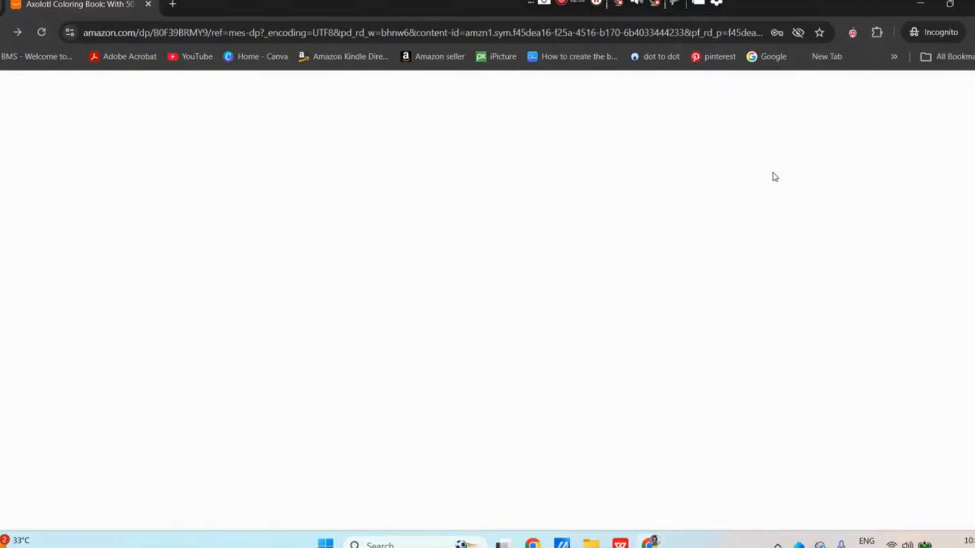
scroll(809, 220, "down", 8)
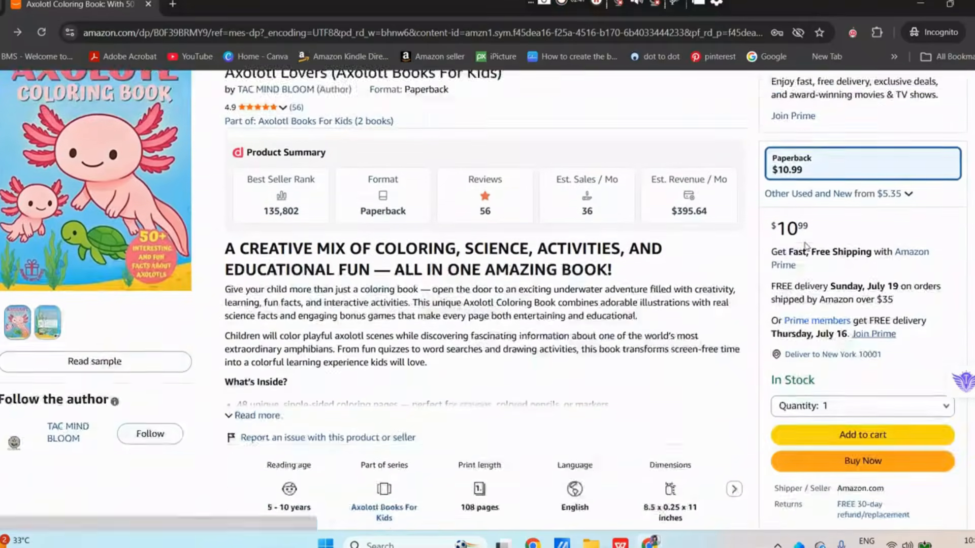
scroll(805, 246, "down", 1)
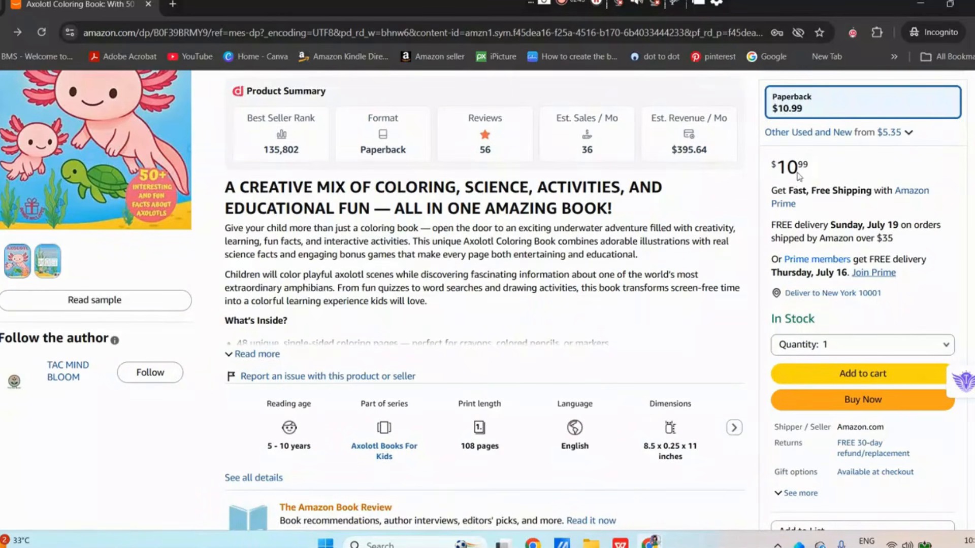
scroll(883, 170, "up", 10)
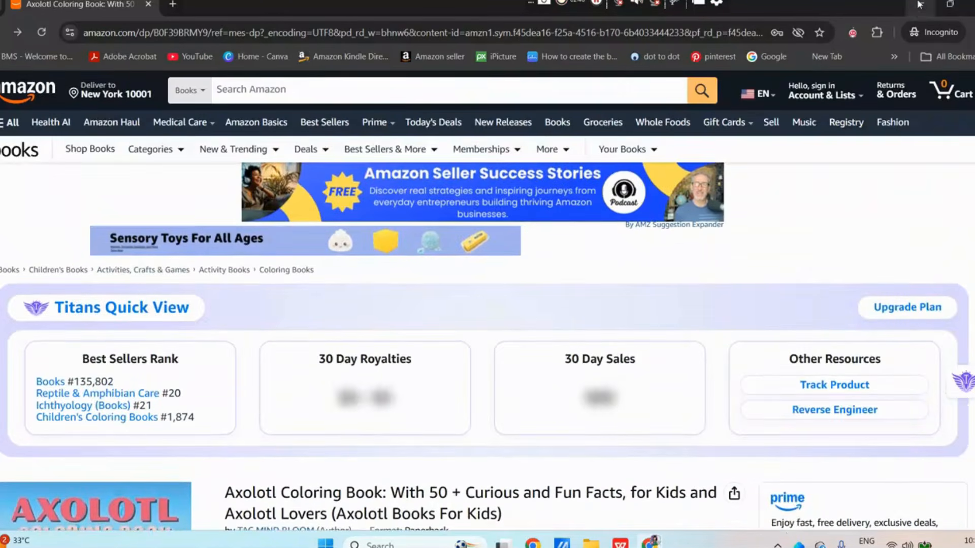
left_click(920, 5)
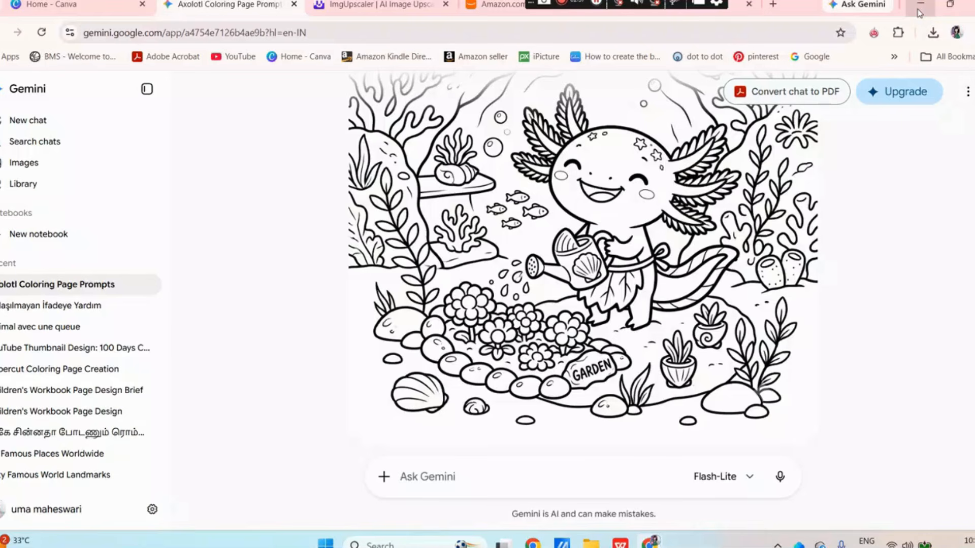
Switch to the Img.Upscaler site and review its web address and the processed Gemini image with the upscale ratio options
left_click(383, 9)
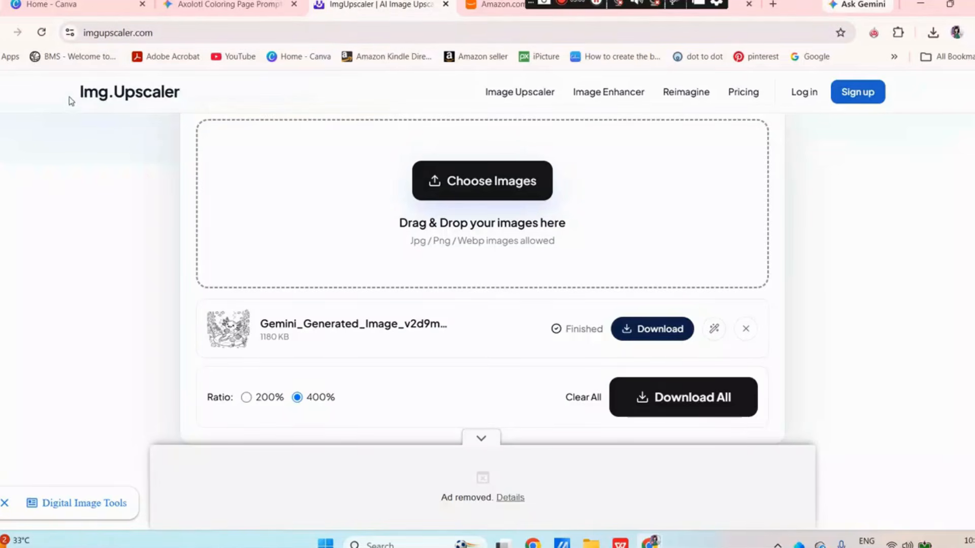
left_click_drag(160, 36, 82, 65)
left_click(83, 215)
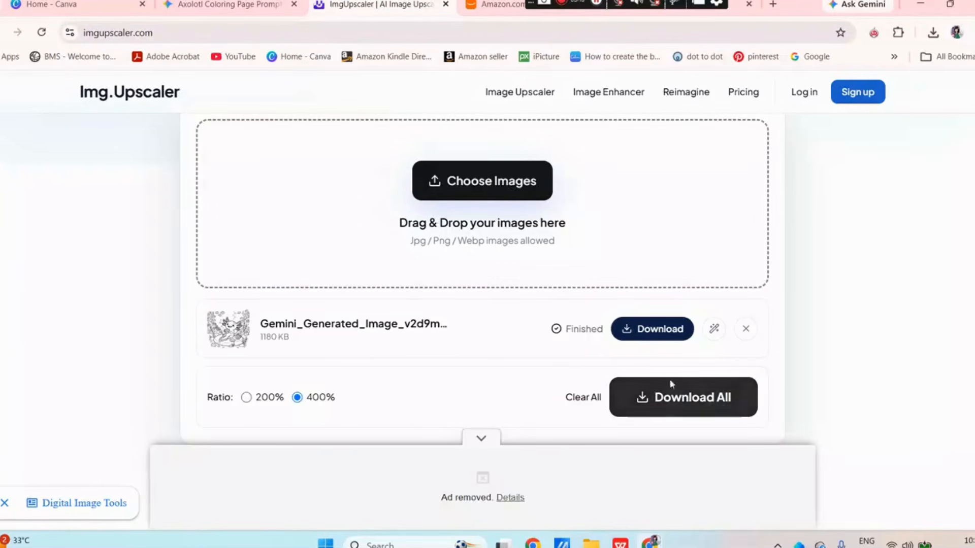
Open the Downloads folder and select the original Gemini-generated tea time axolotl image to inspect it
left_click(591, 543)
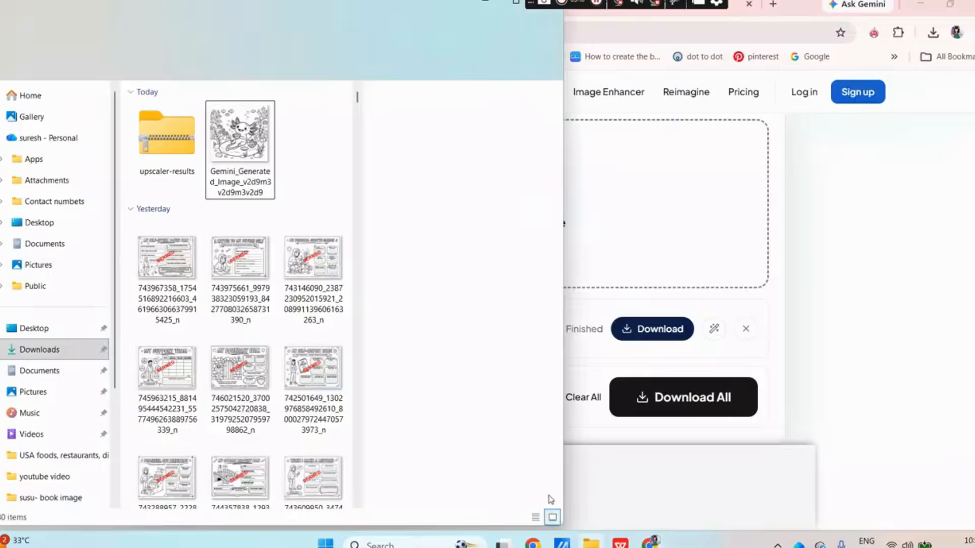
left_click(234, 147)
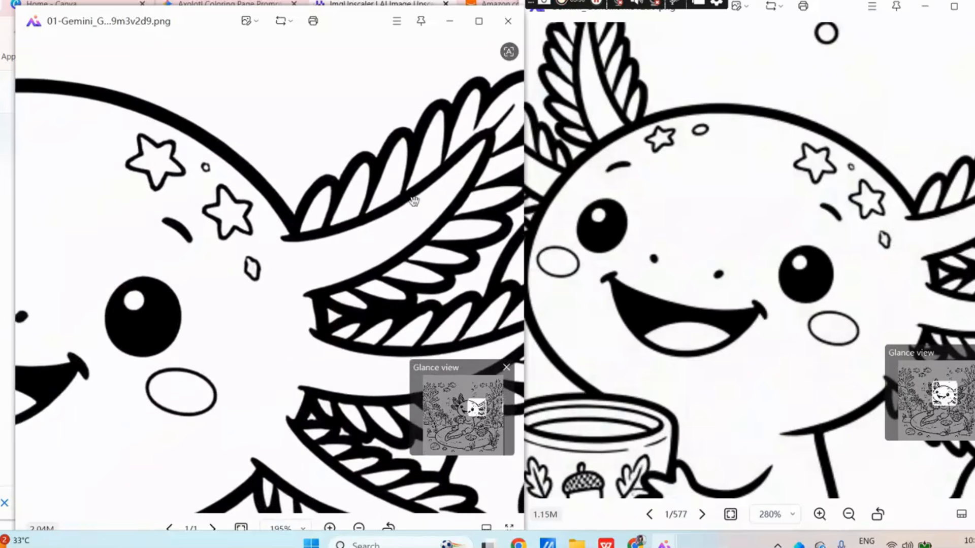
left_click_drag(293, 213, 348, 200)
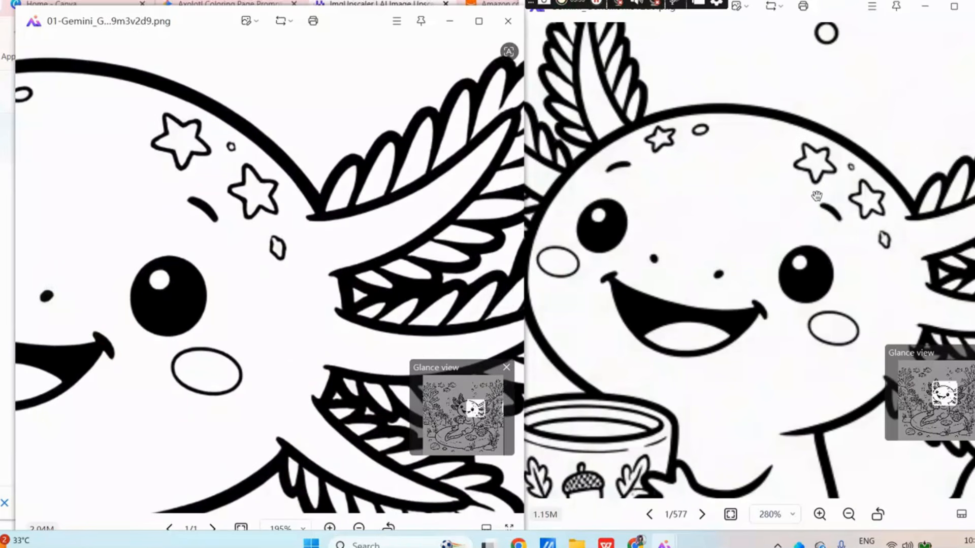
Compare the line sharpness of the upscaled and original axolotl images side by side at high magnification, and close the upscaled one
scroll(767, 177, "up", 2)
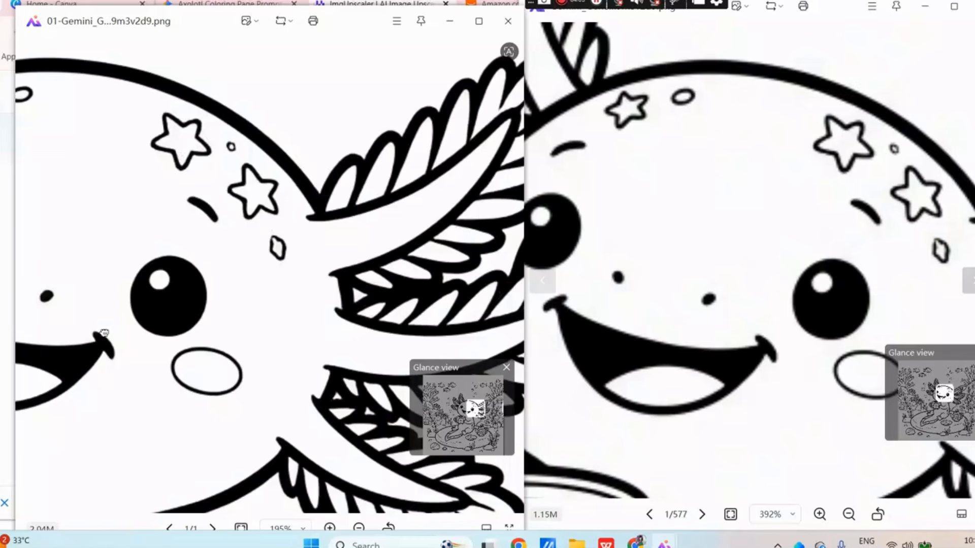
scroll(173, 332, "up", 2)
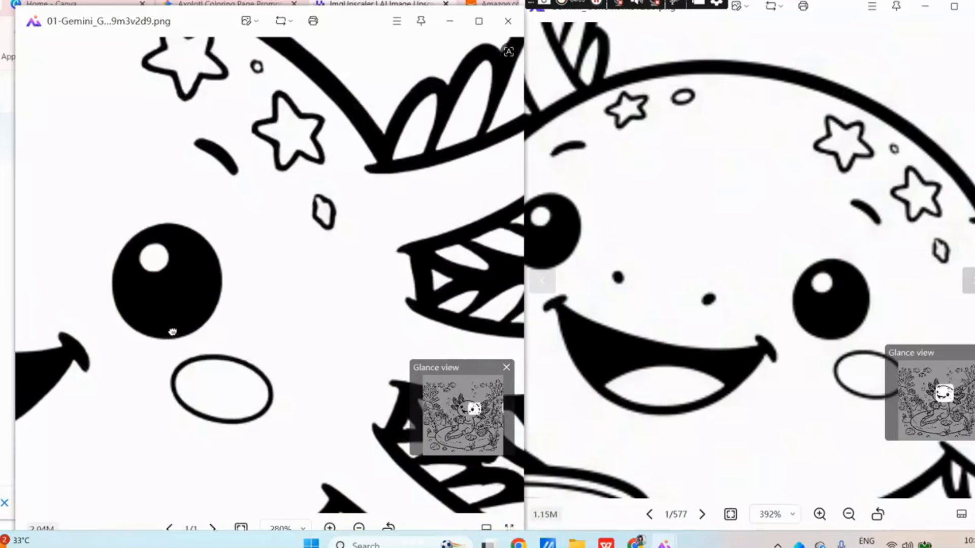
scroll(797, 313, "up", 4)
scroll(348, 289, "down", 4)
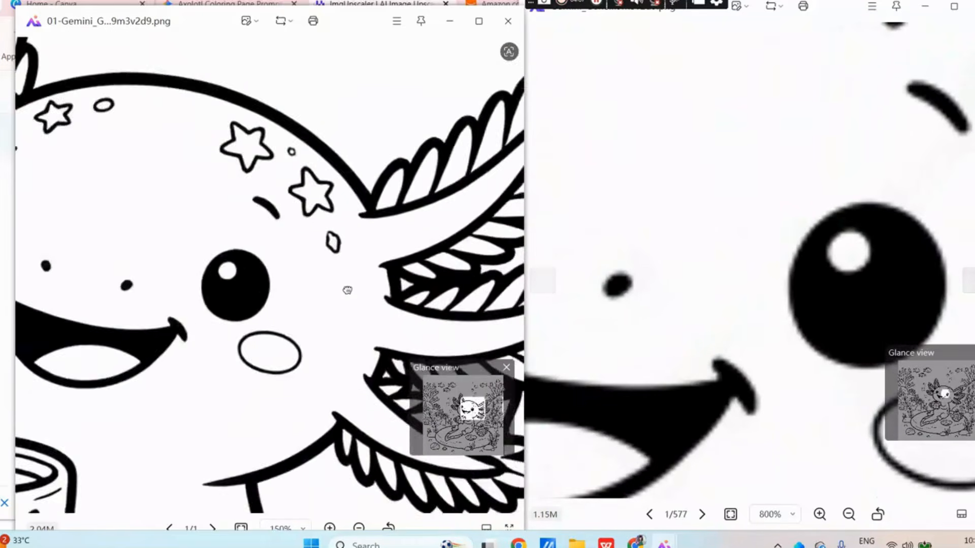
scroll(940, 272, "down", 4)
scroll(940, 271, "down", 3)
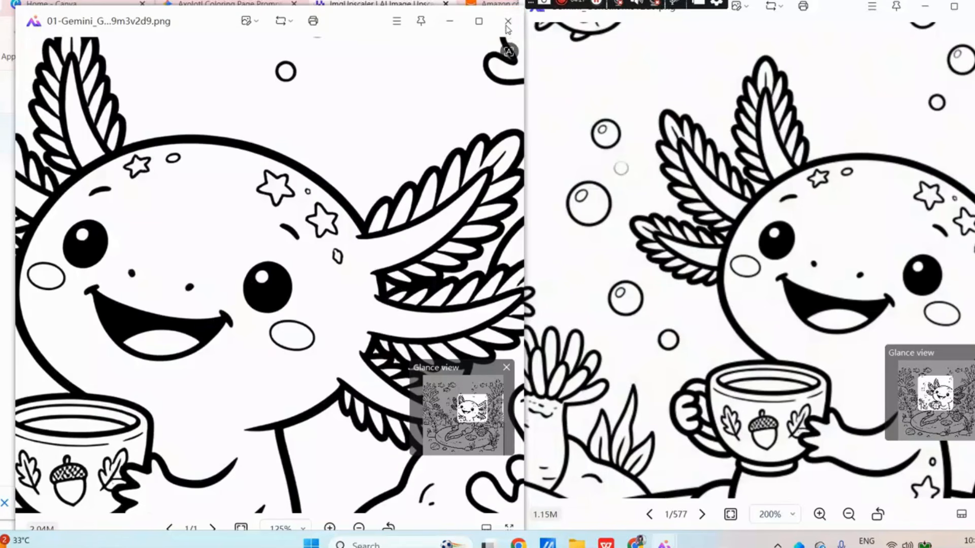
left_click(506, 23)
Switch to Canva and create a new custom-size design 8.5 in wide and 8.5 in high
left_click(106, 9)
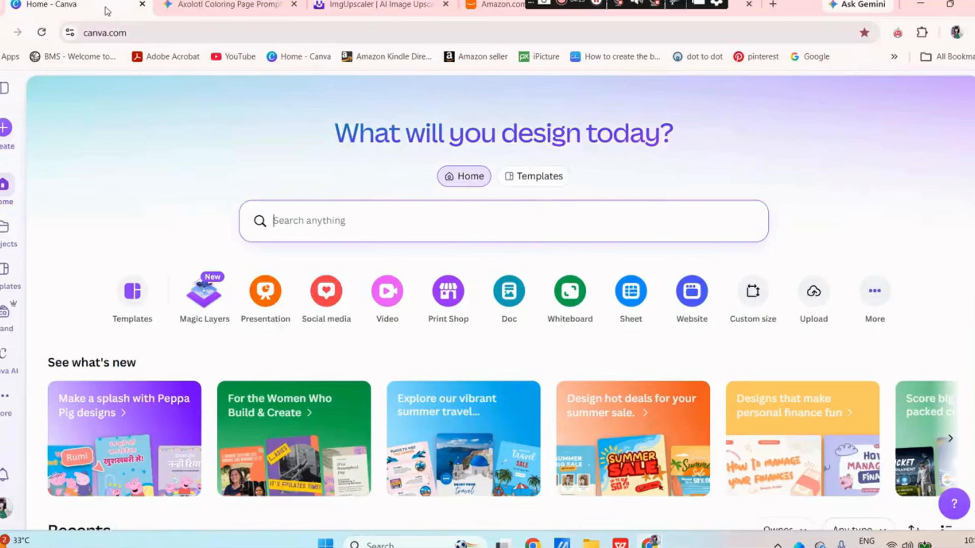
left_click(750, 300)
left_click(237, 177)
type("8.5")
left_click(456, 173)
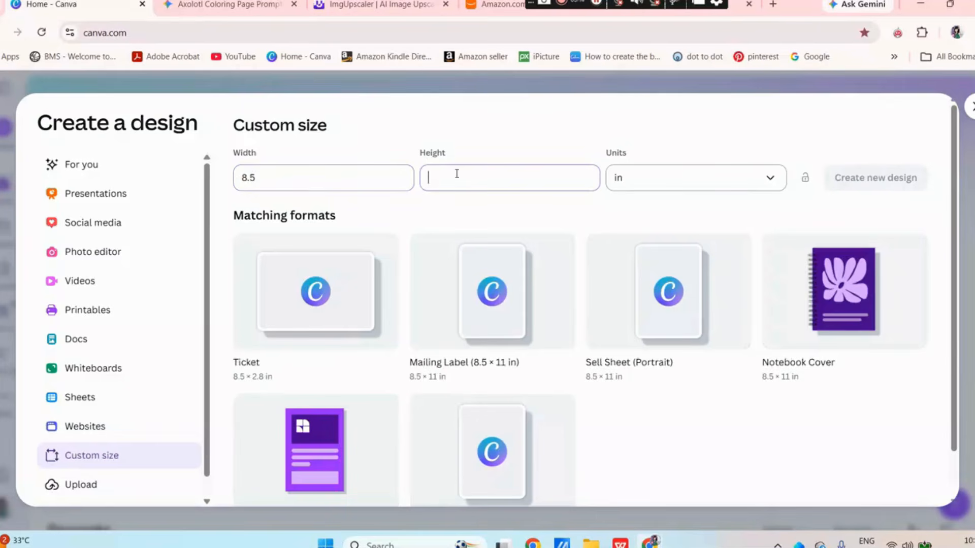
type("8")
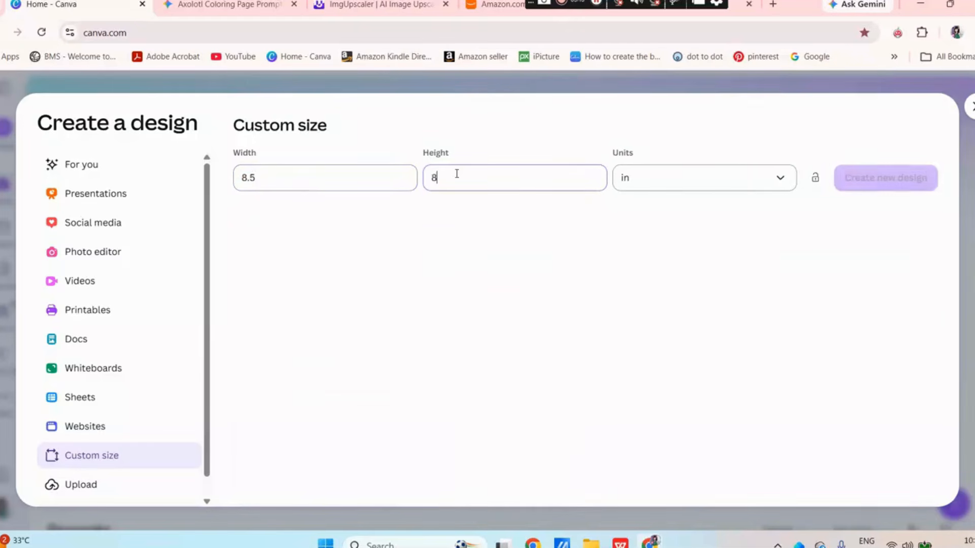
type(".5")
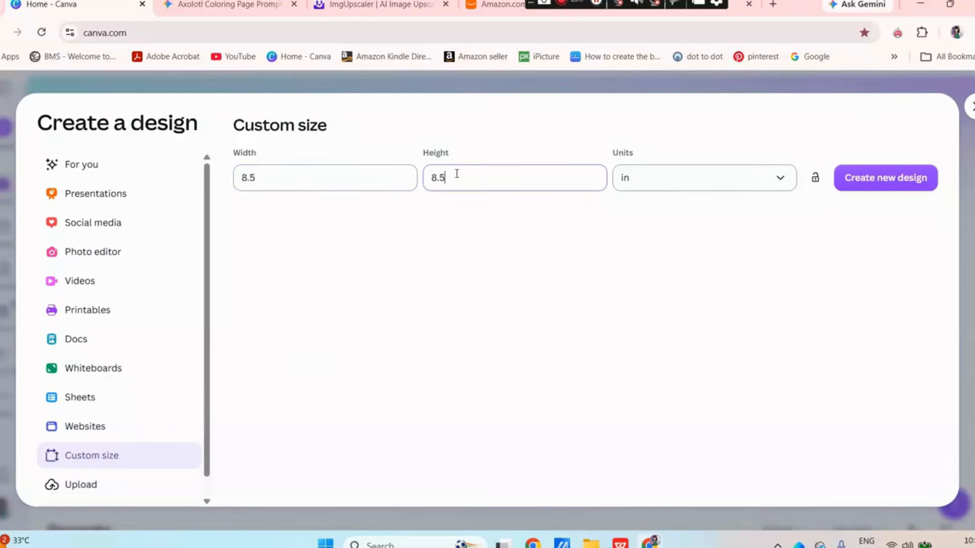
left_click(894, 187)
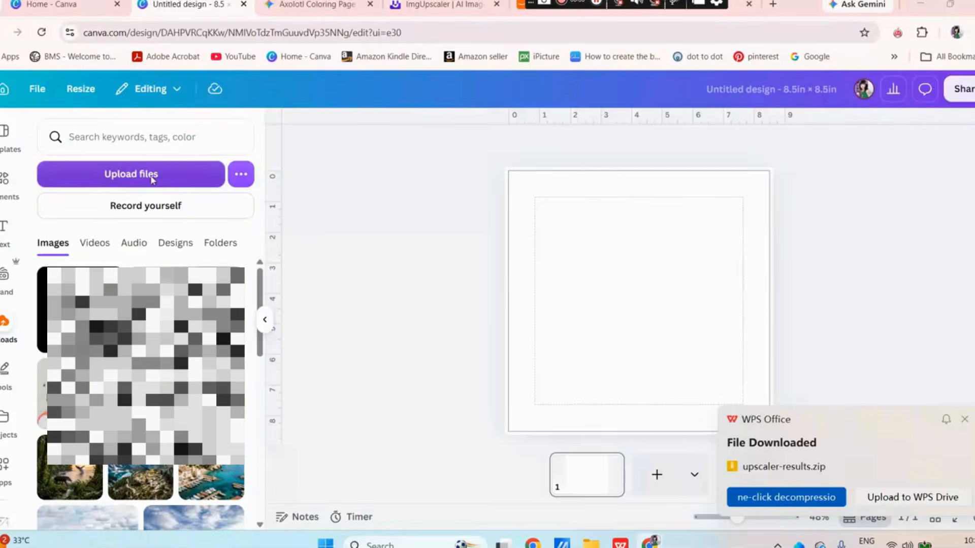
Upload the Gemini-generated tea time axolotl image from Downloads, place it on the page, and dismiss the download notification
left_click(153, 178)
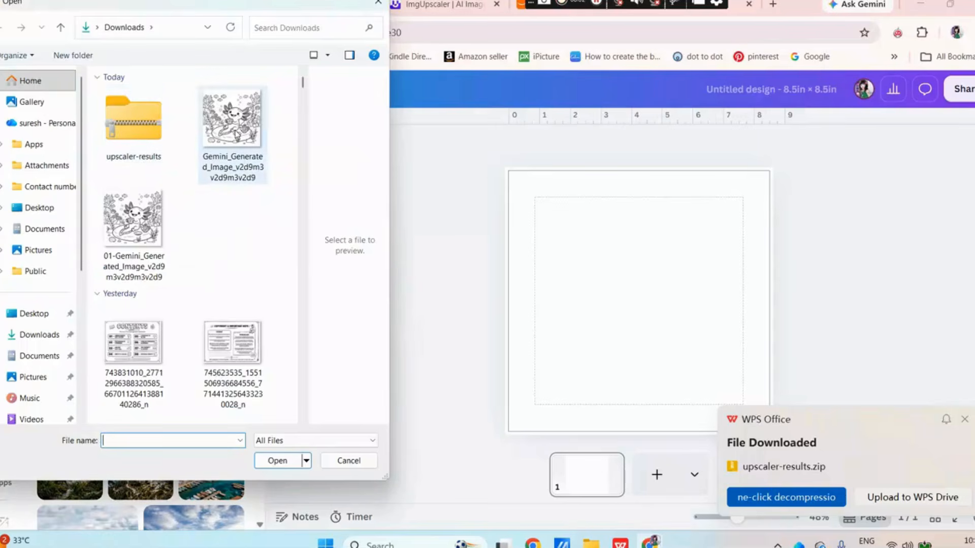
left_click(234, 133)
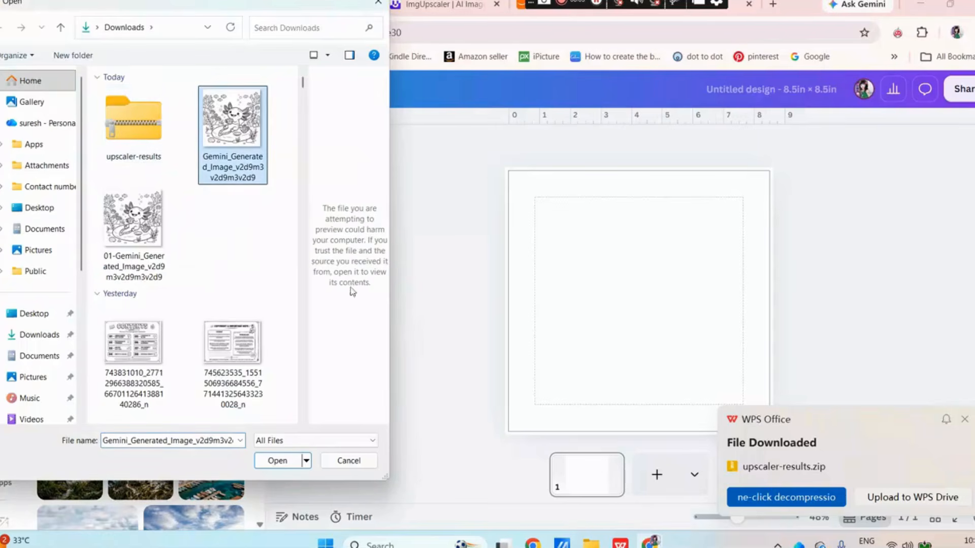
left_click(277, 460)
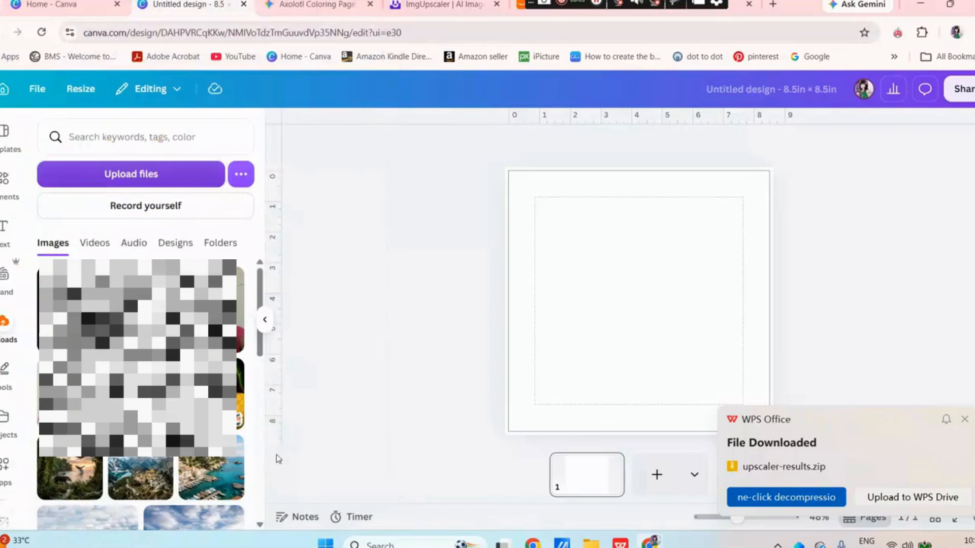
left_click(964, 420)
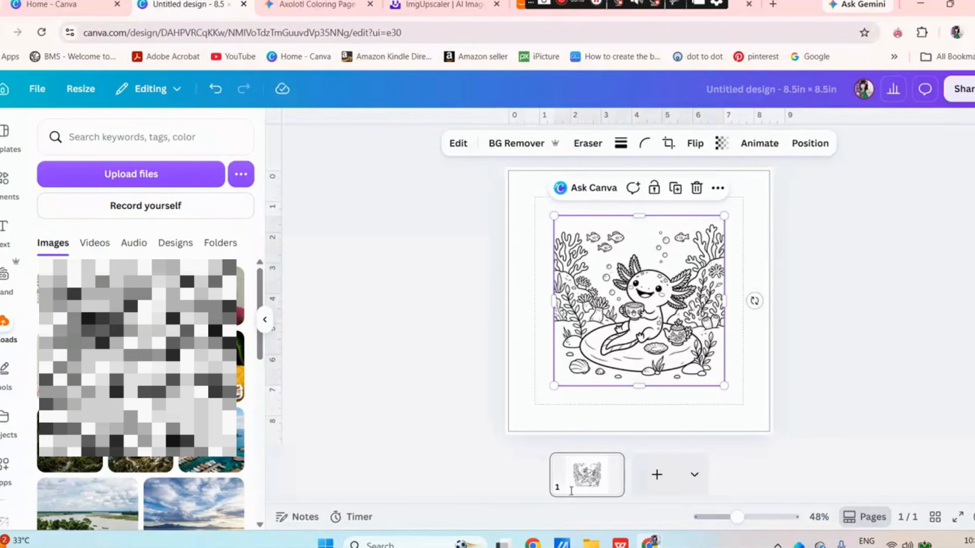
Add two blank pages and move them ahead of the axolotl coloring page so it becomes page 3
left_click(660, 482)
left_click_drag(629, 478, 514, 489)
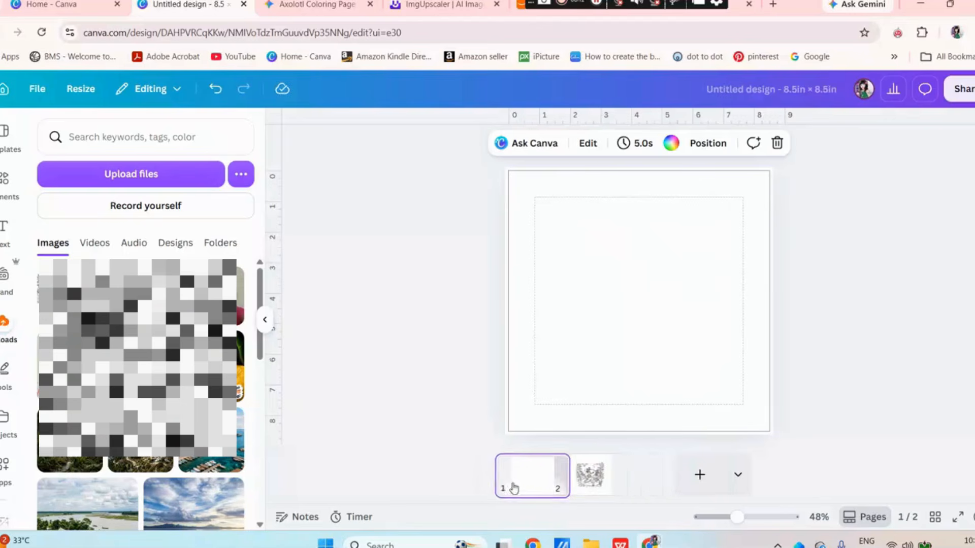
left_click(699, 474)
left_click_drag(692, 482, 558, 481)
left_click(496, 478)
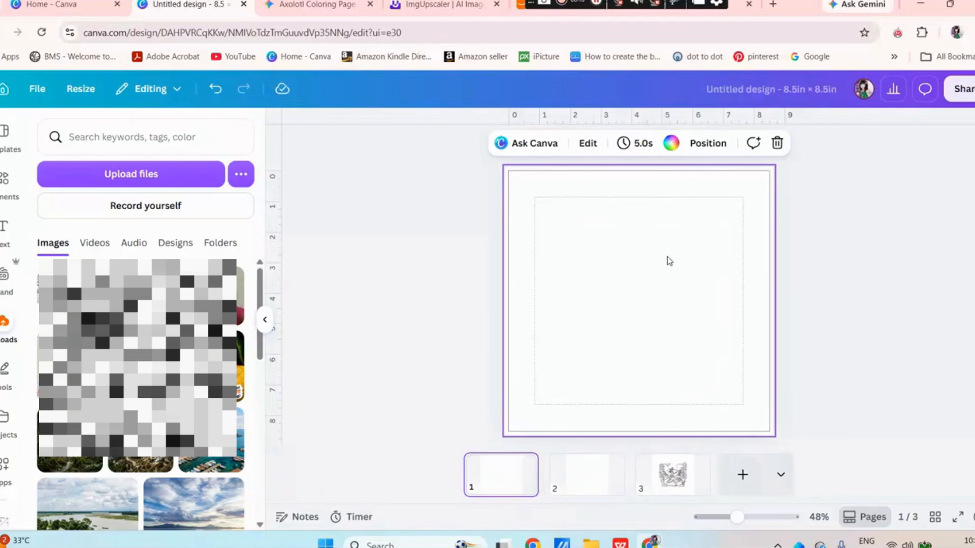
Search the graphics elements for "name lable" and place the double-lined black frame with corner dots at the centre of page 1
left_click(268, 323)
left_click(5, 180)
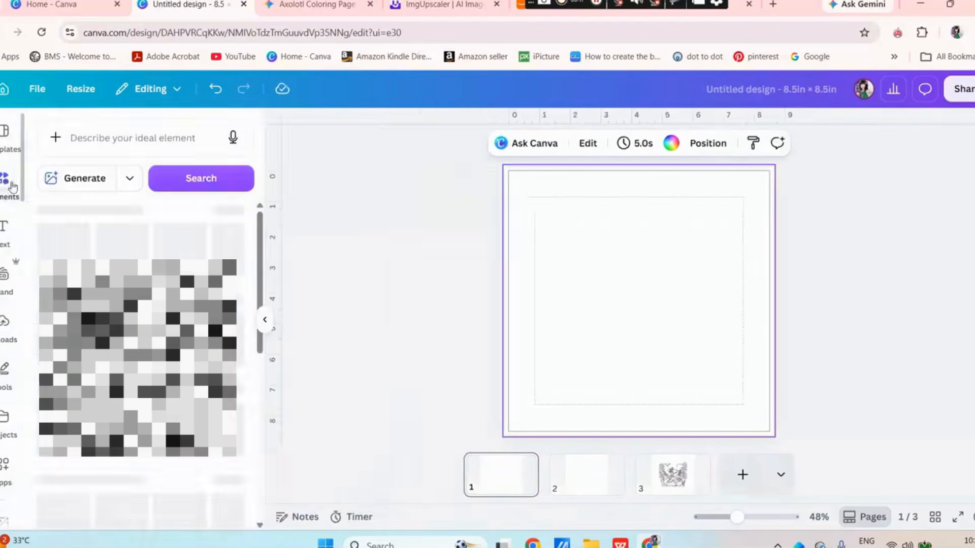
left_click(110, 140)
type("name lable")
key("Return")
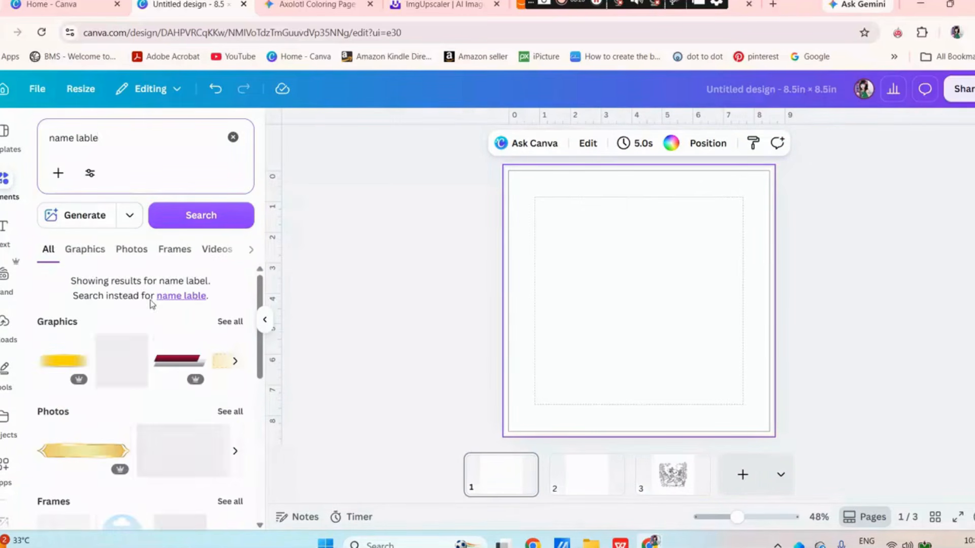
left_click(233, 322)
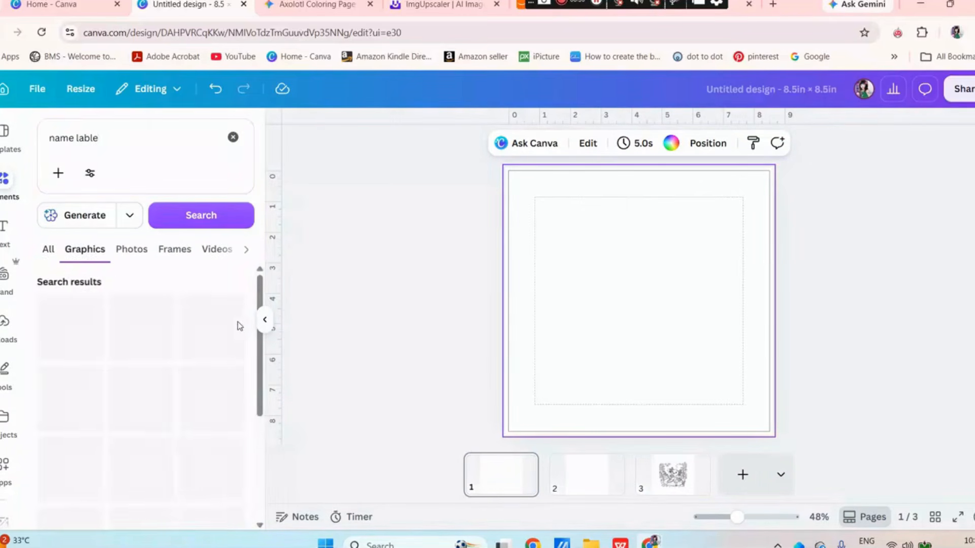
scroll(236, 327, "down", 4)
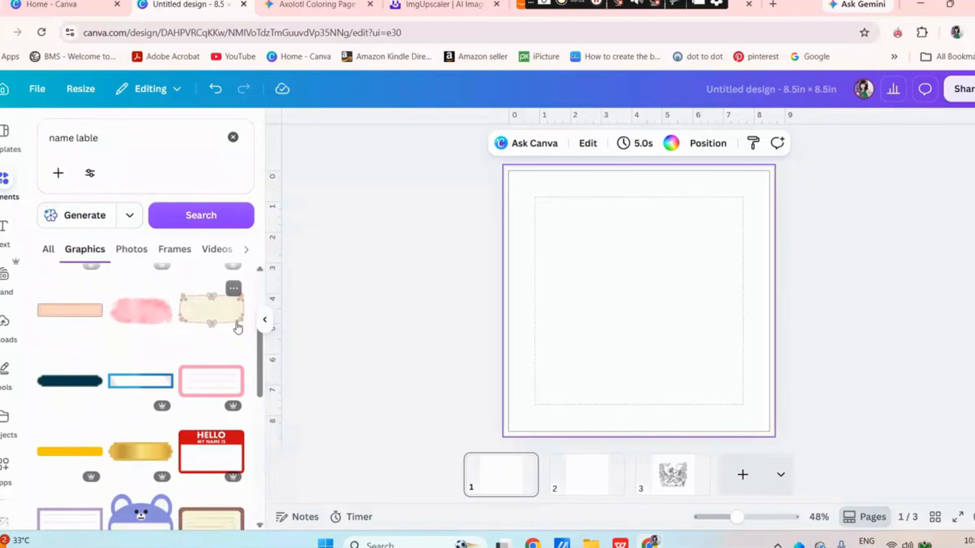
scroll(236, 330, "down", 5)
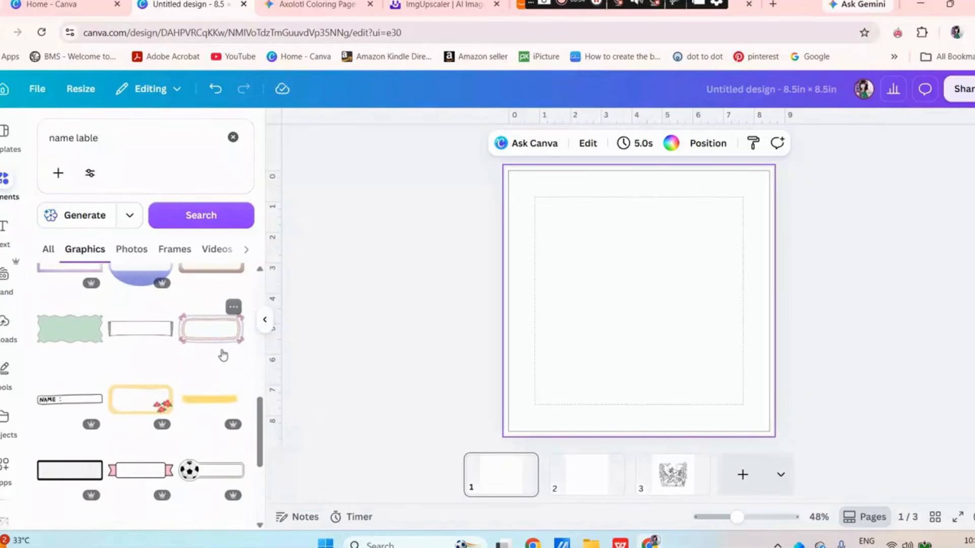
scroll(224, 356, "down", 3)
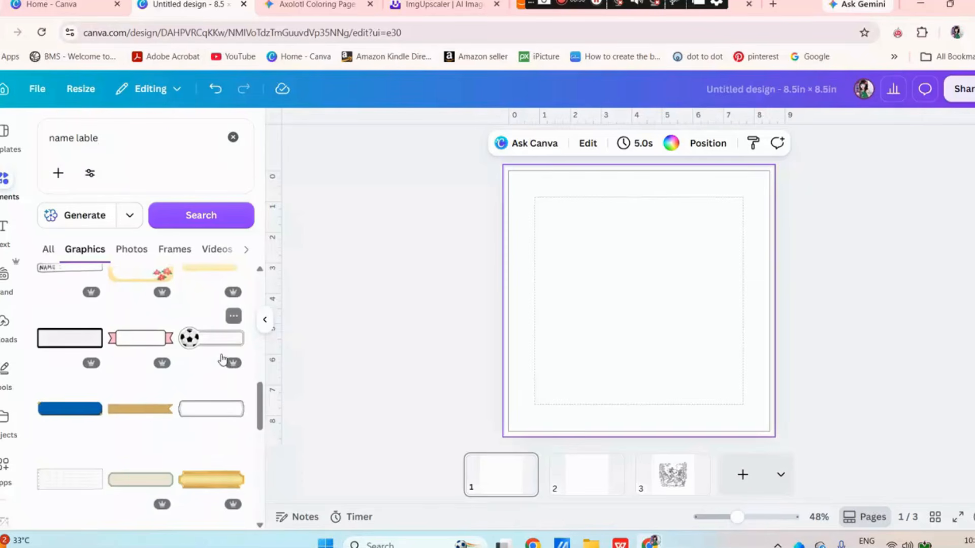
scroll(222, 361, "down", 4)
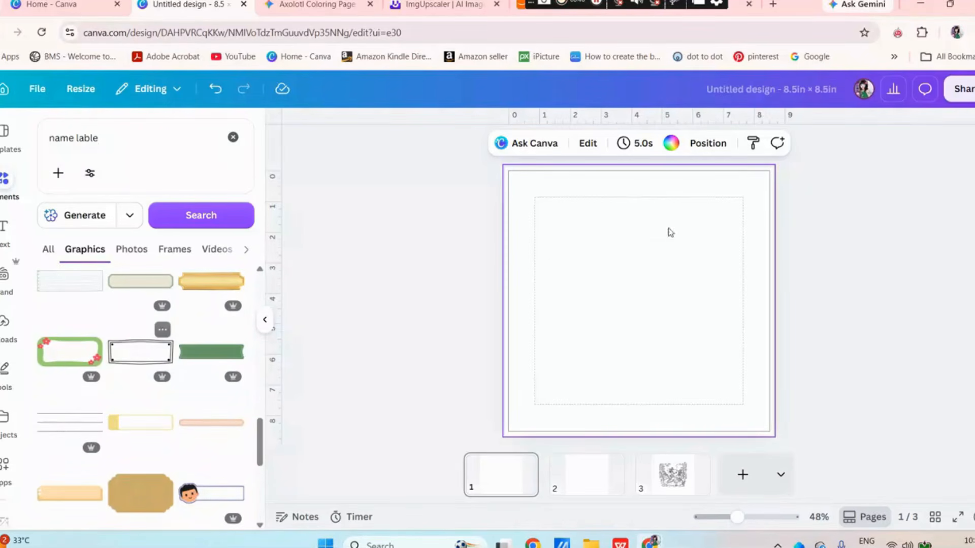
left_click_drag(690, 319, 662, 301)
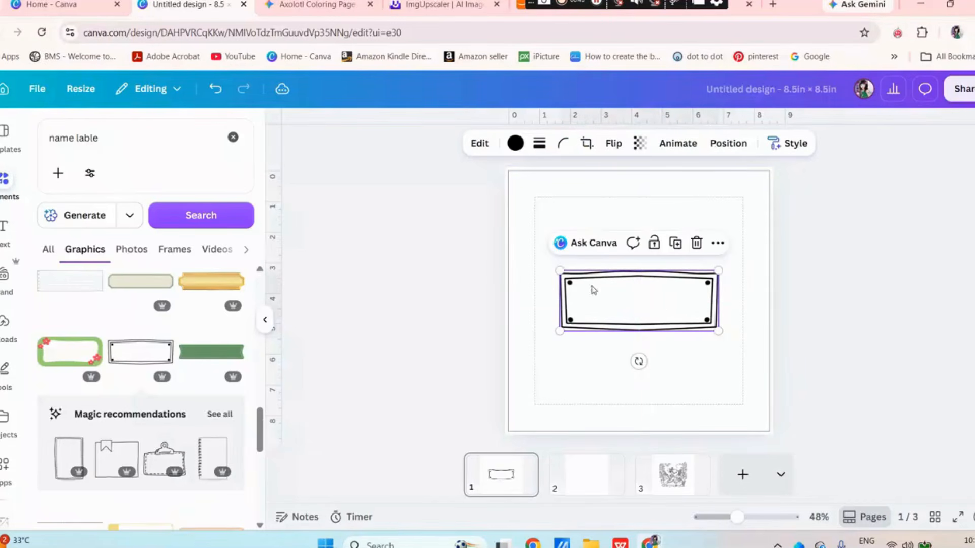
Search the graphics for "axolotl outline" and place the donut-holding axolotl above the right end of the name label
left_click(232, 138)
type("ax")
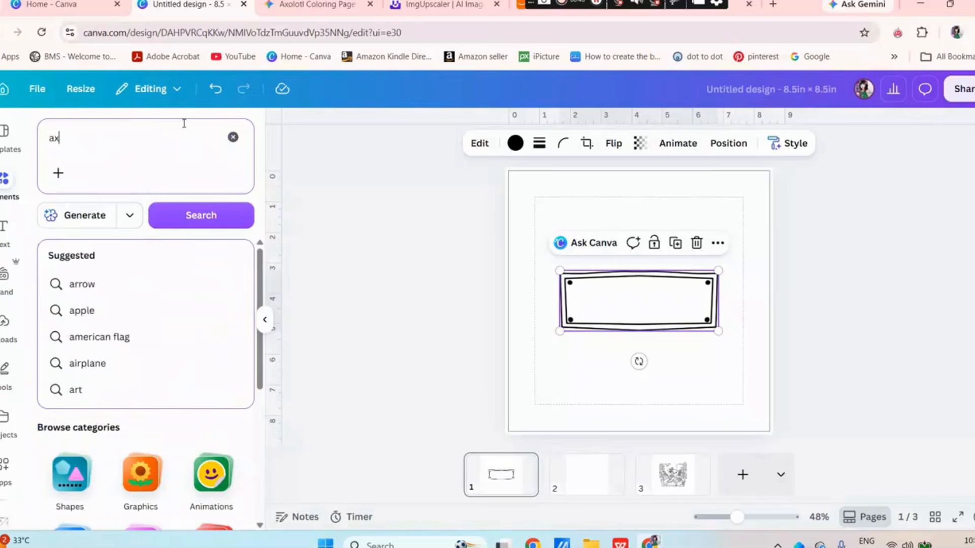
type("olotl outline")
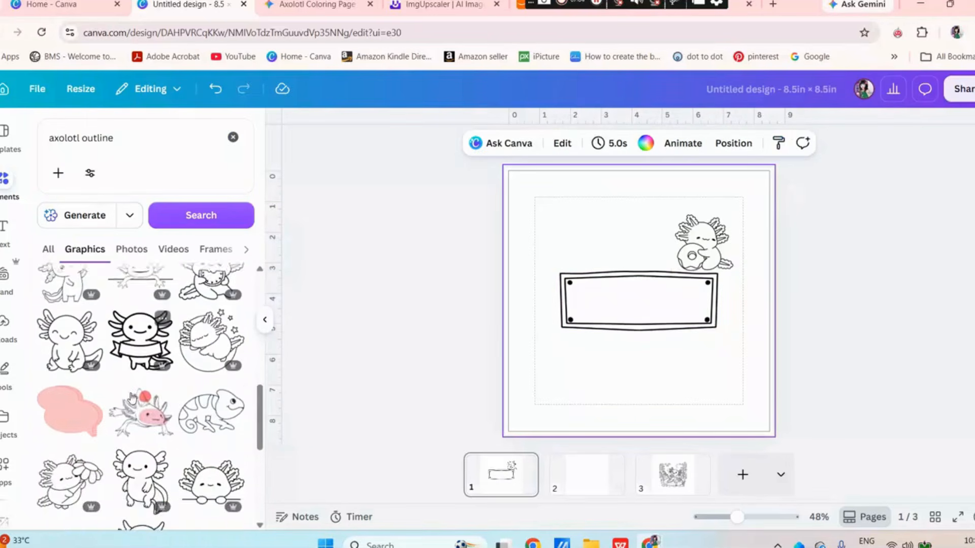
scroll(132, 398, "down", 5)
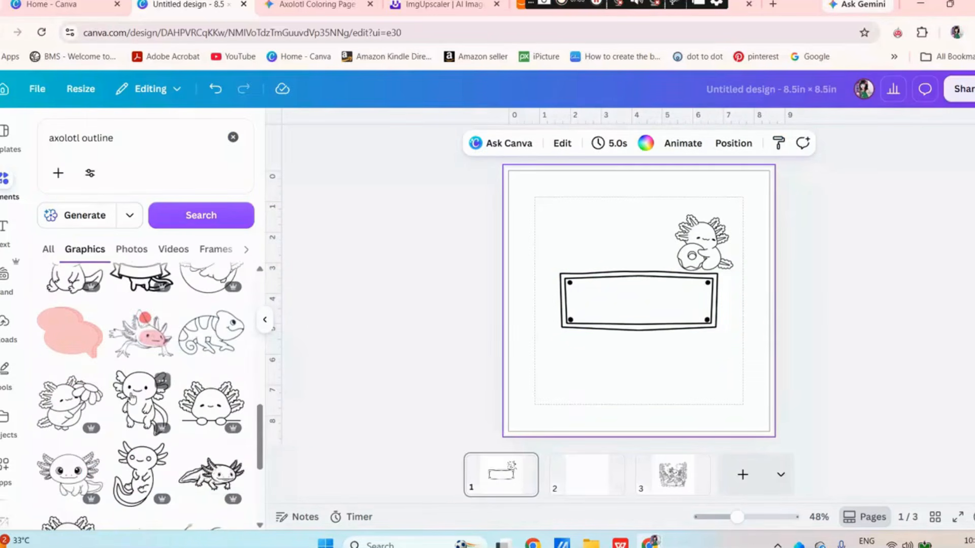
scroll(132, 399, "down", 5)
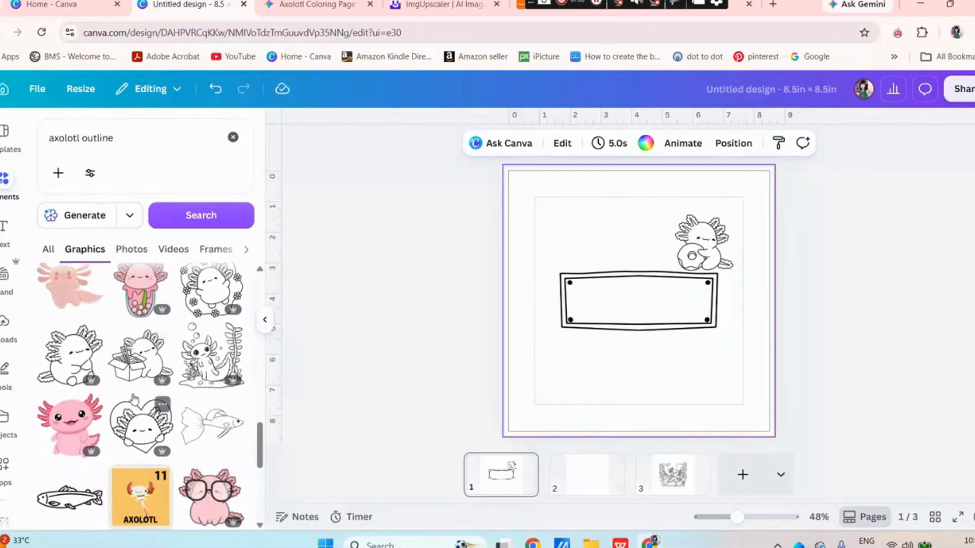
scroll(133, 400, "down", 3)
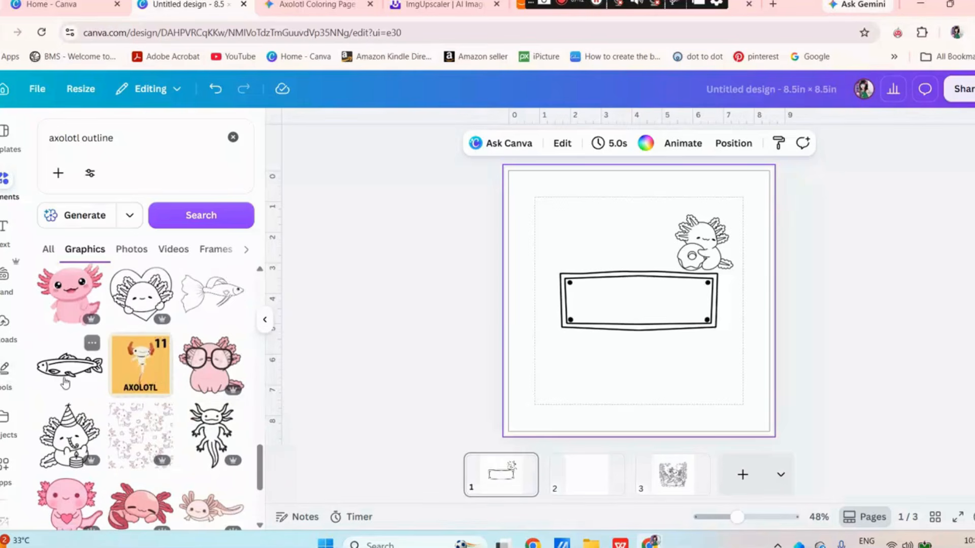
Add the fish outline graphic to page 1, flip it horizontally, and place it small in the lower-left corner of the margin
left_click(65, 384)
left_click_drag(637, 303, 583, 395)
left_click(613, 144)
left_click(621, 176)
left_click_drag(631, 368, 564, 394)
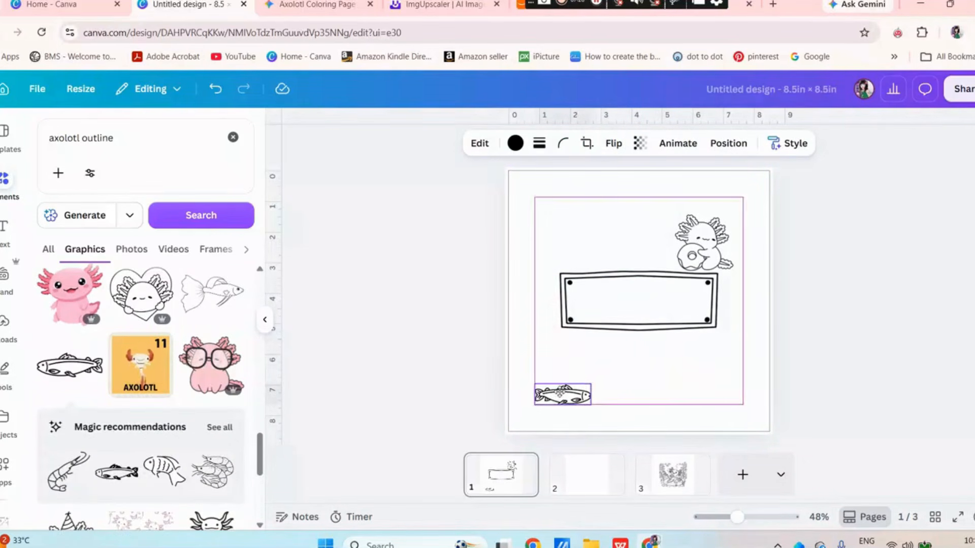
scroll(191, 455, "down", 10)
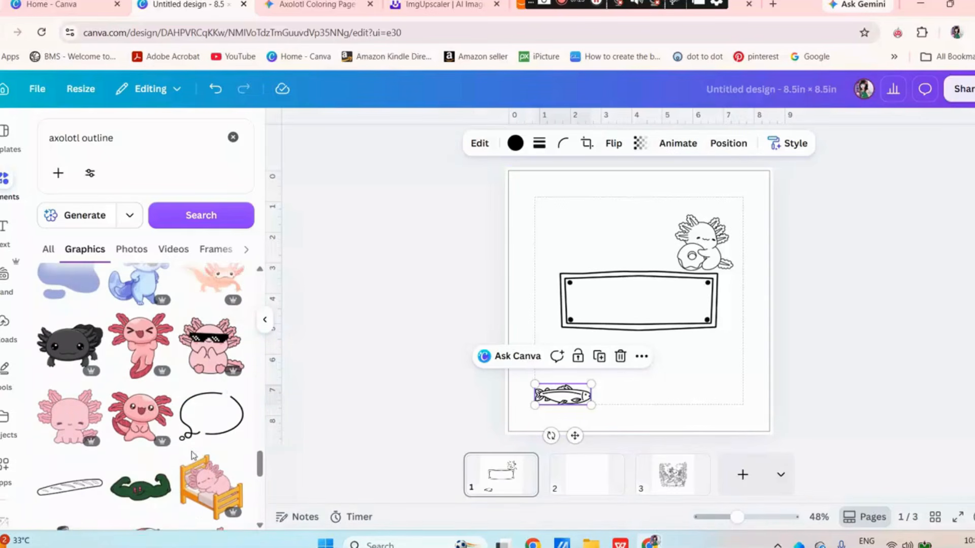
scroll(192, 455, "down", 10)
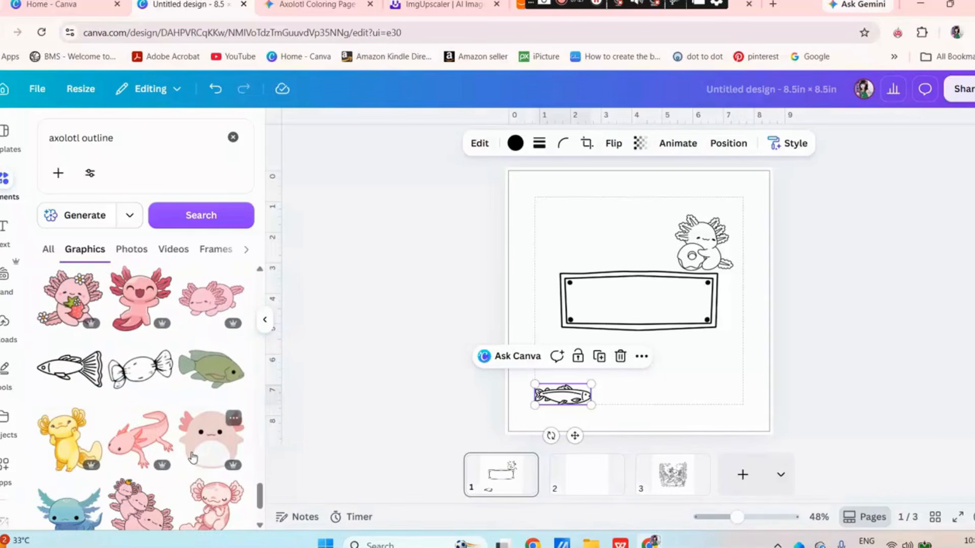
scroll(191, 452, "down", 8)
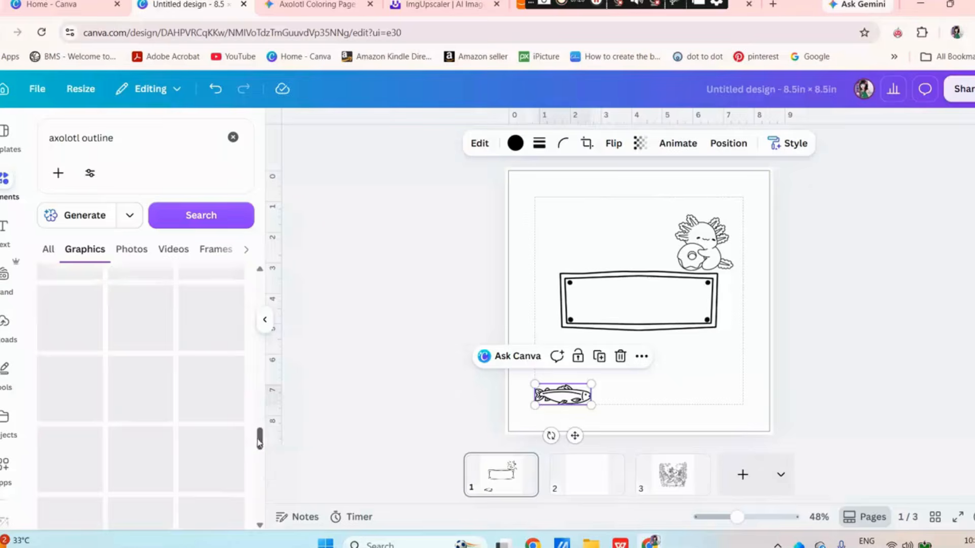
Add a blank page after the axolotl coloring page and select the image on page 3
left_click(585, 473)
left_click(672, 473)
left_click(743, 474)
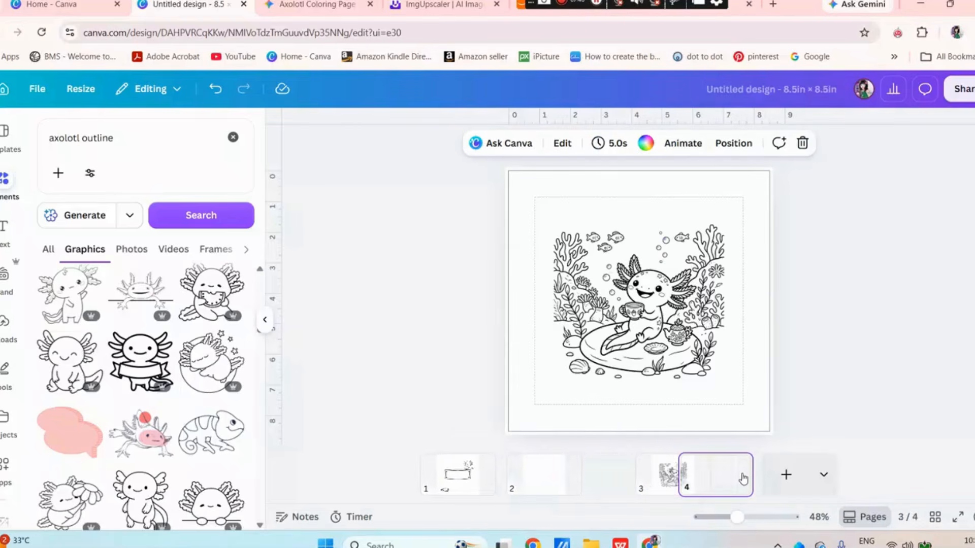
left_click(630, 472)
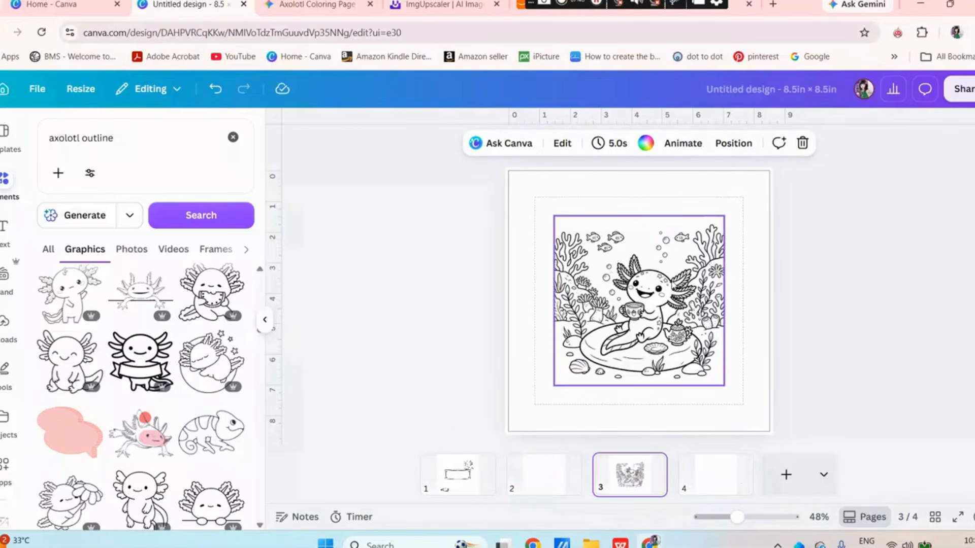
left_click(570, 215)
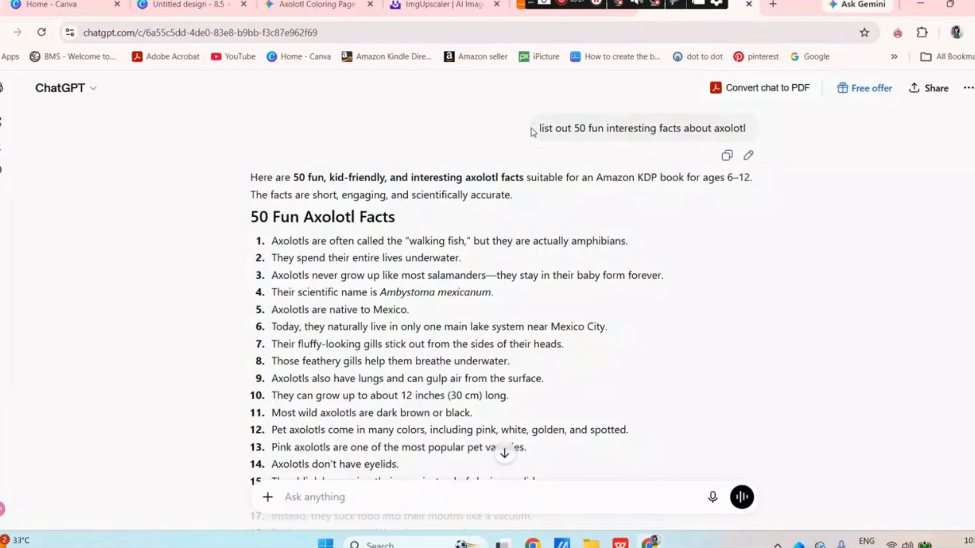
Switch to ChatGPT and review the prompt "list out 50 fun interesting facts about axolotl" and the list of facts it produced
left_click_drag(538, 129, 764, 138)
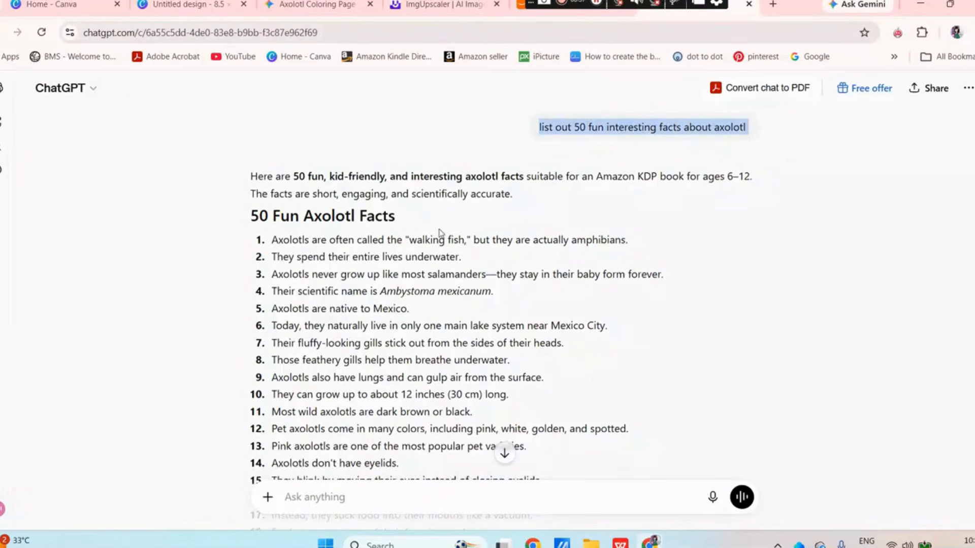
scroll(267, 148, "down", 3)
left_click_drag(272, 108, 615, 450)
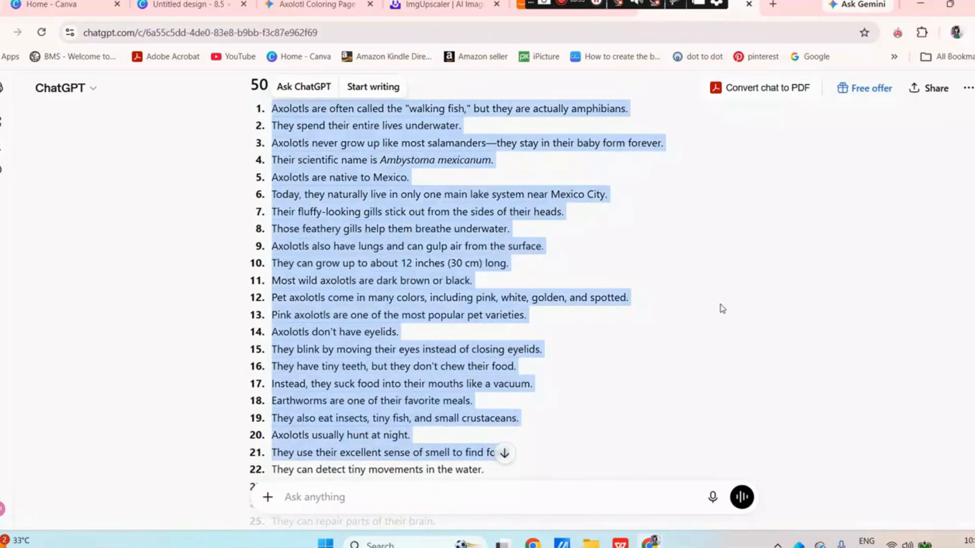
left_click(720, 306)
scroll(721, 306, "down", 7)
scroll(722, 309, "up", 9)
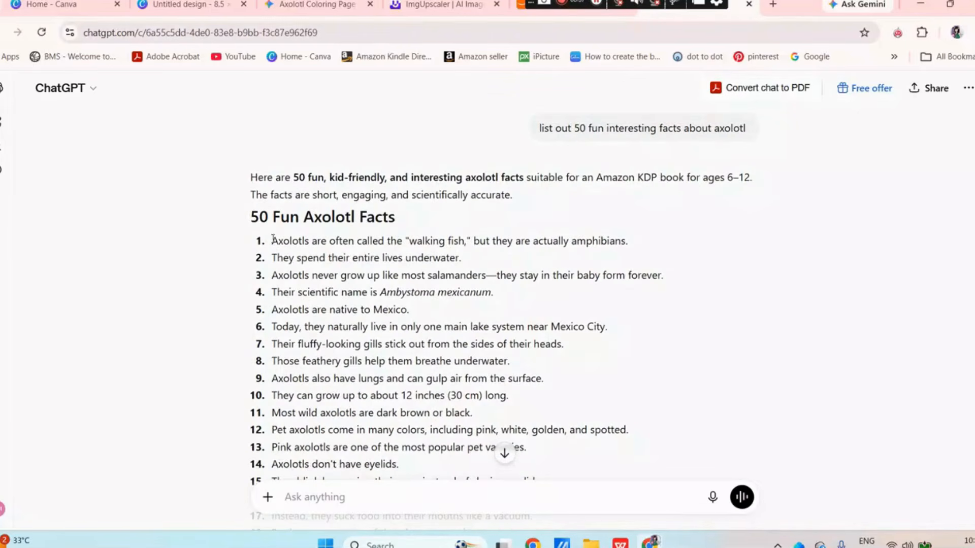
Copy the first axolotl fact about the "walking fish" from ChatGPT and paste it onto page 2 of the Canva design
left_click_drag(274, 240, 627, 241)
right_click(542, 242)
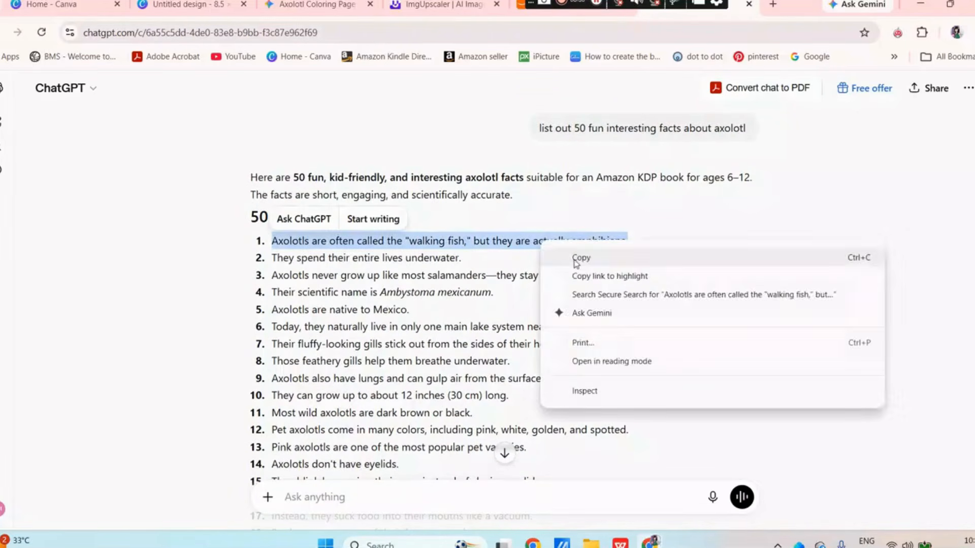
left_click(578, 260)
left_click(193, 7)
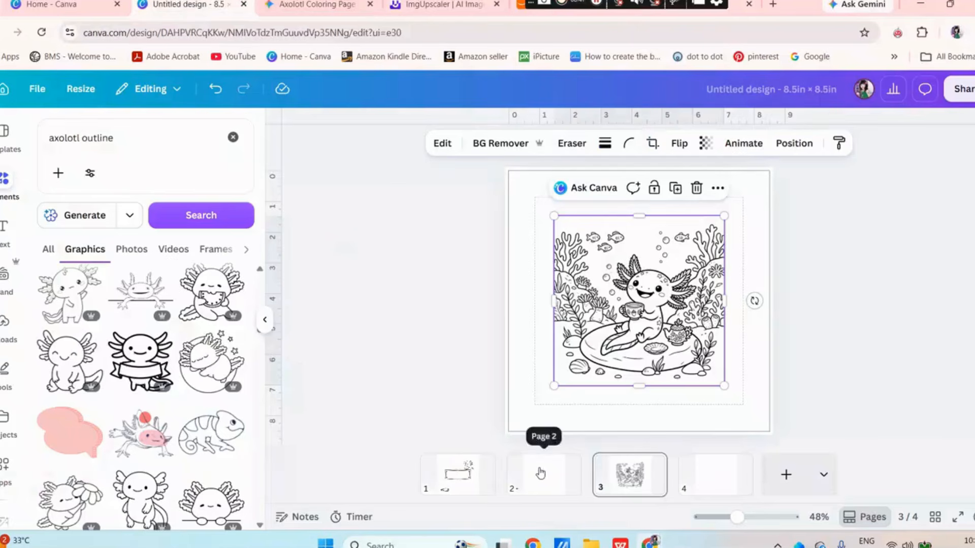
left_click(541, 465)
right_click(566, 294)
left_click(620, 315)
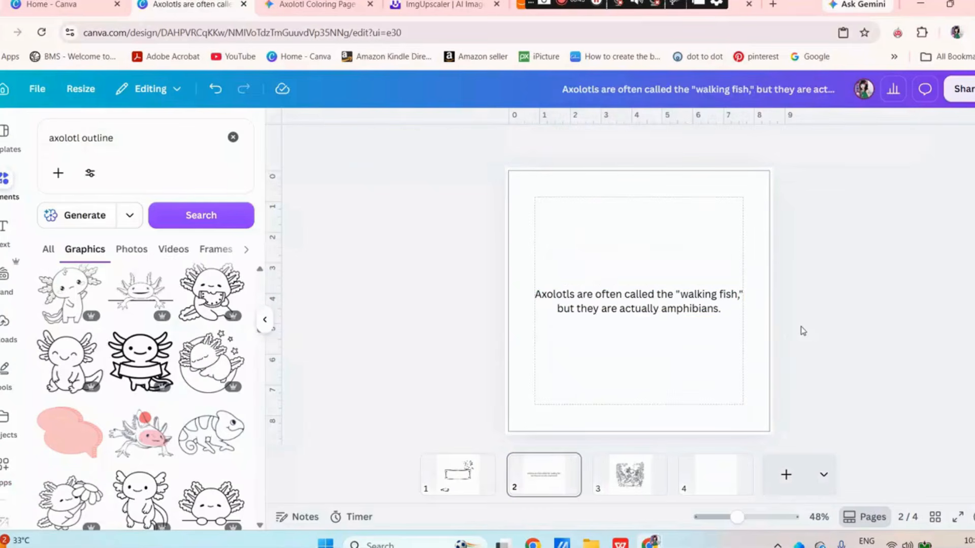
Add a solid black border around the axolotl coloring image on page 3
left_click(629, 476)
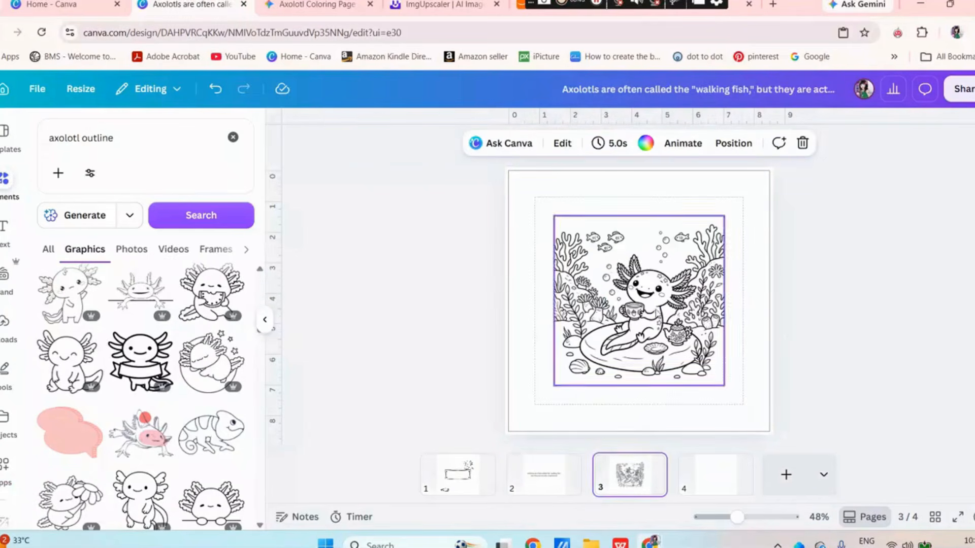
left_click(562, 227)
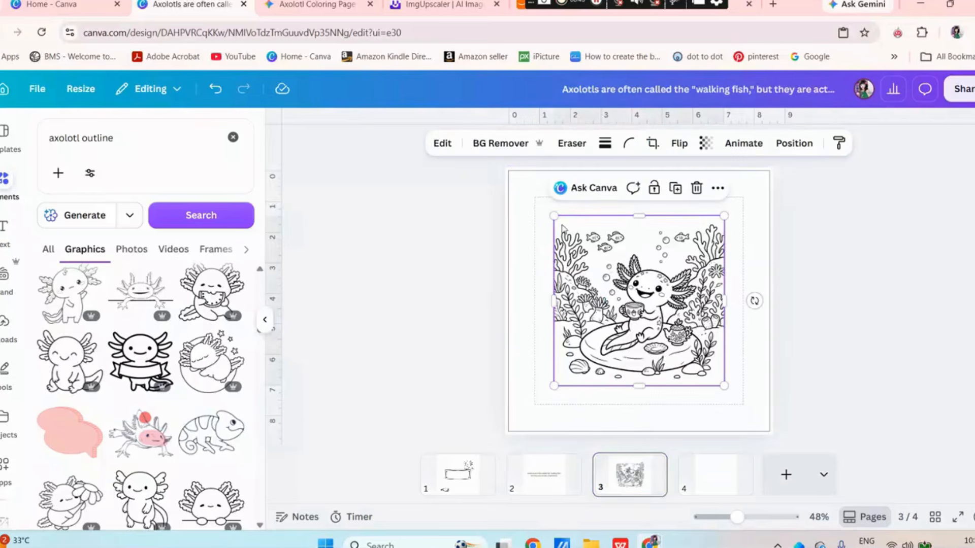
left_click(605, 144)
left_click(592, 190)
left_click(616, 143)
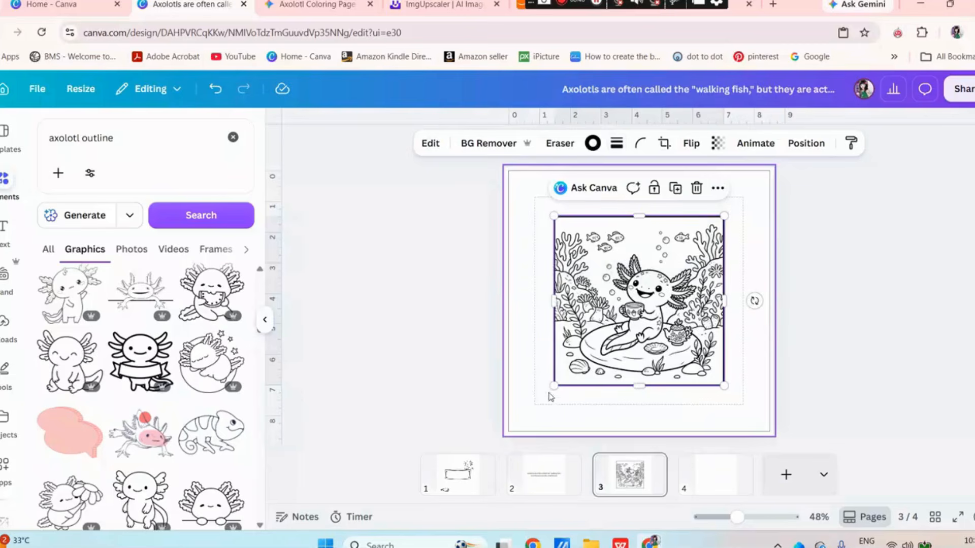
Enlarge the bordered axolotl image slightly beyond the margin guides and center it on page 3
left_click_drag(554, 386, 530, 409)
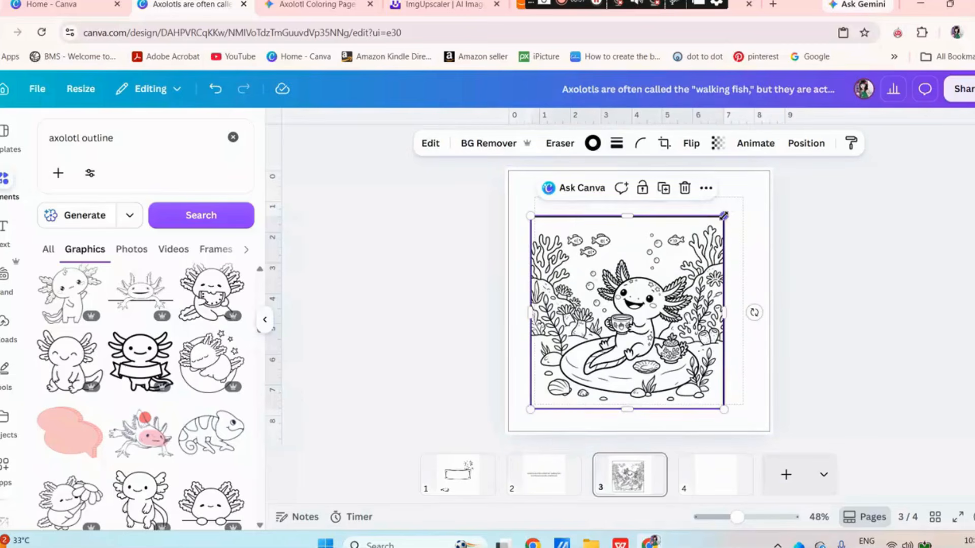
left_click_drag(724, 216, 753, 186)
left_click_drag(691, 271, 685, 267)
left_click(956, 337)
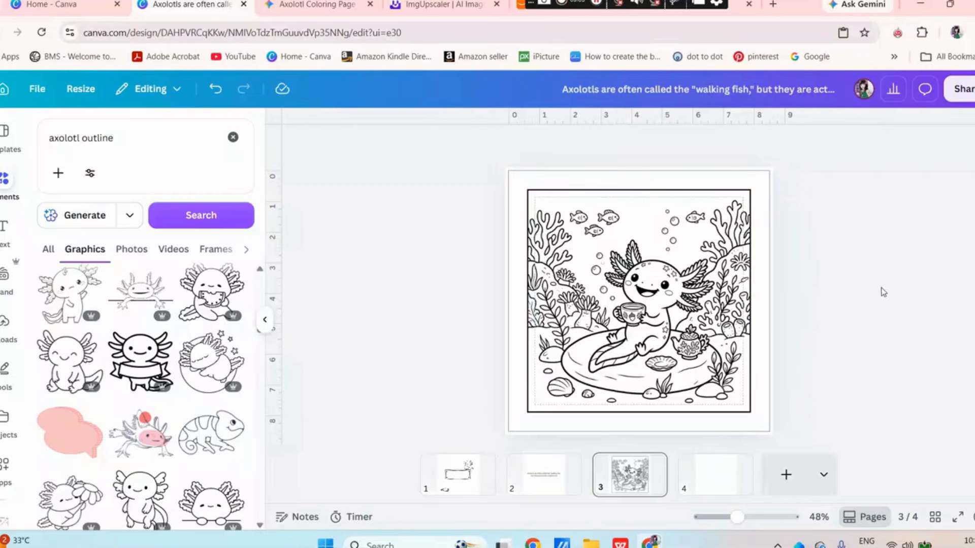
Set the page 2 fact text in the Balloon Extra Bold font and narrow its text box to the margin guides
scroll(615, 276, "up", 3)
left_click(619, 308)
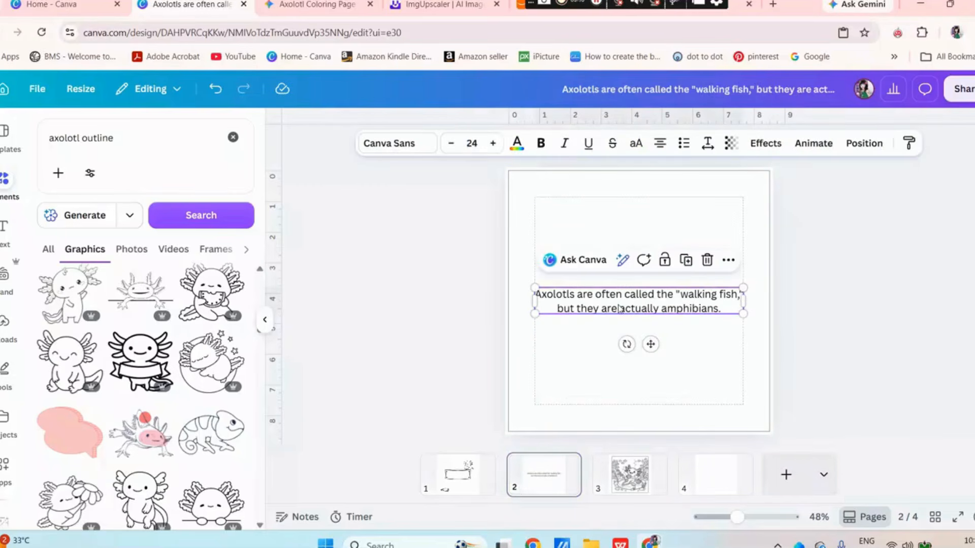
left_click(396, 144)
scroll(138, 422, "down", 2)
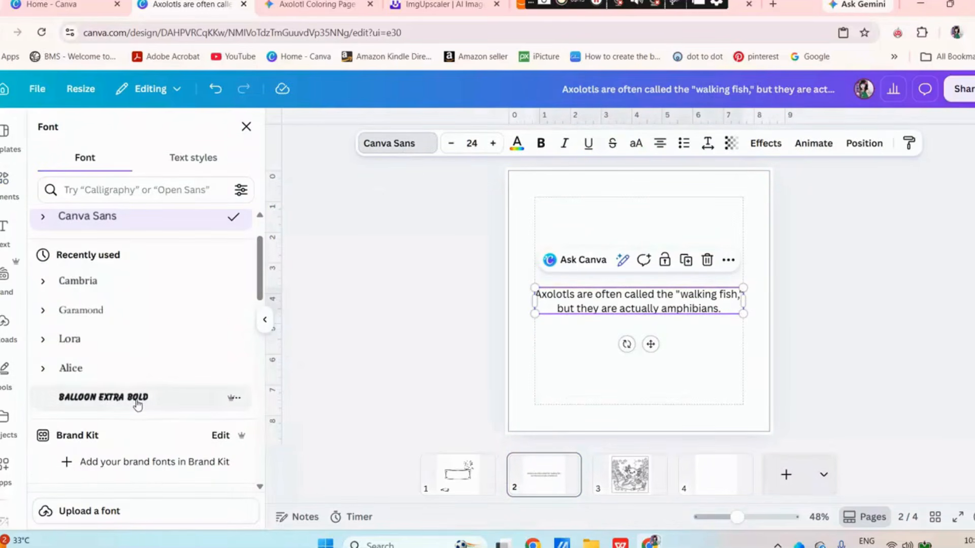
left_click(136, 401)
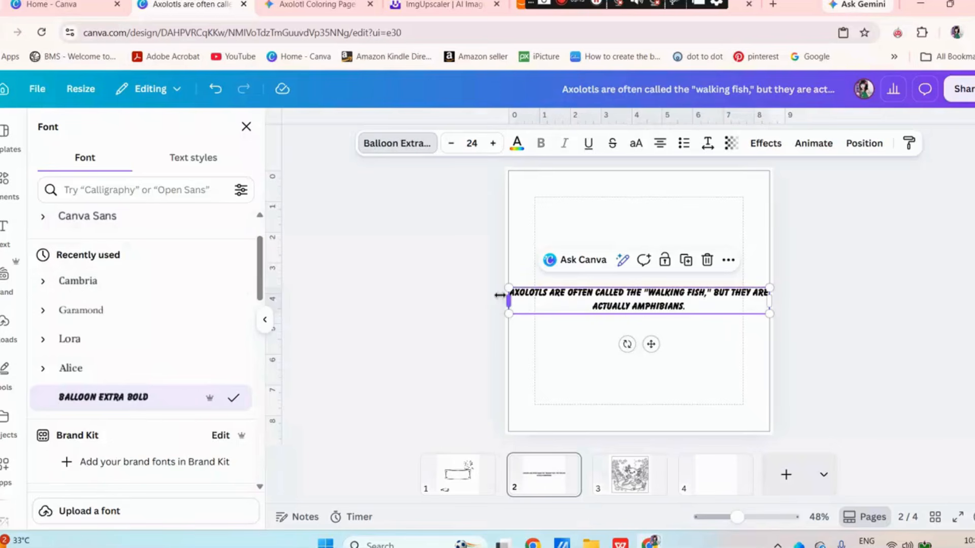
left_click_drag(508, 300, 534, 304)
left_click_drag(771, 298, 742, 300)
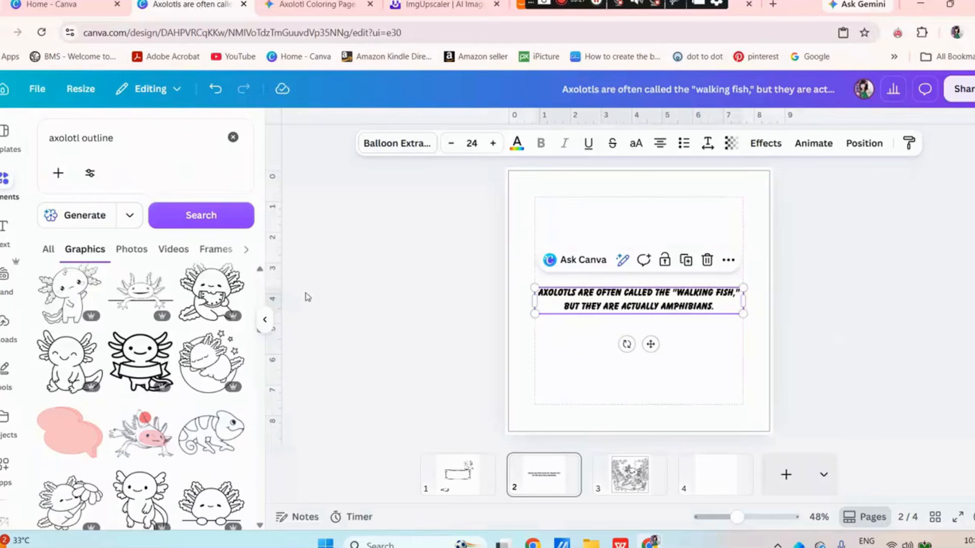
left_click(356, 254)
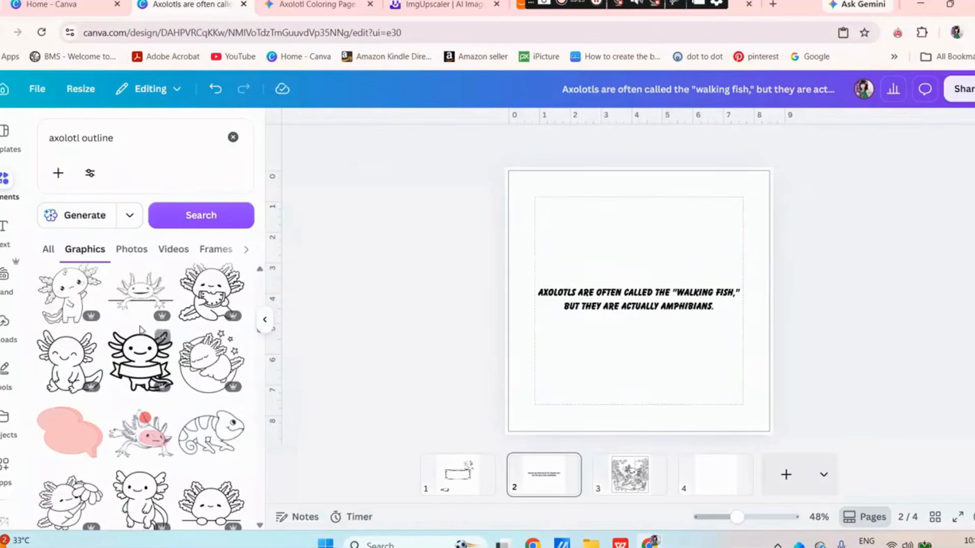
Center the party-hat axolotl outline above the fact on page 2 and search the elements for "name lable"
left_click_drag(638, 270, 638, 263)
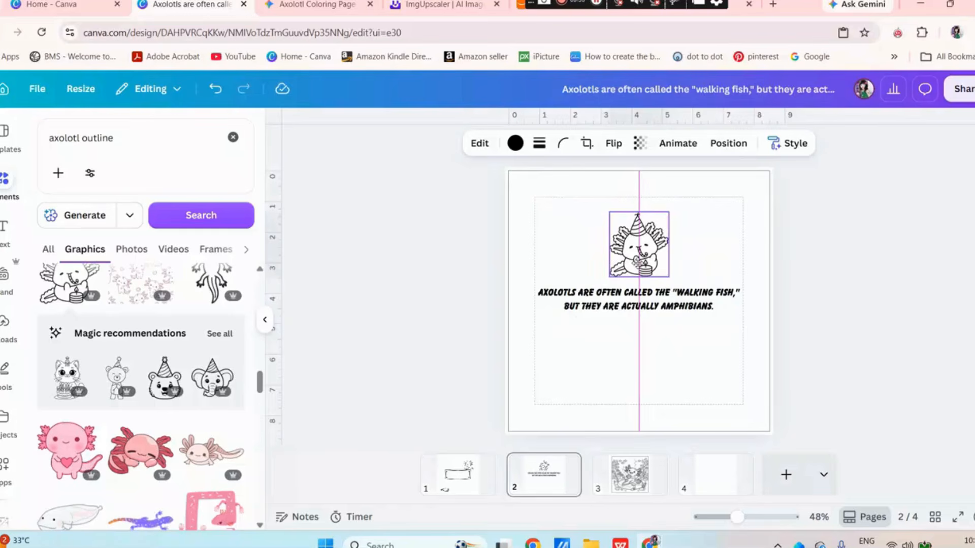
left_click(799, 272)
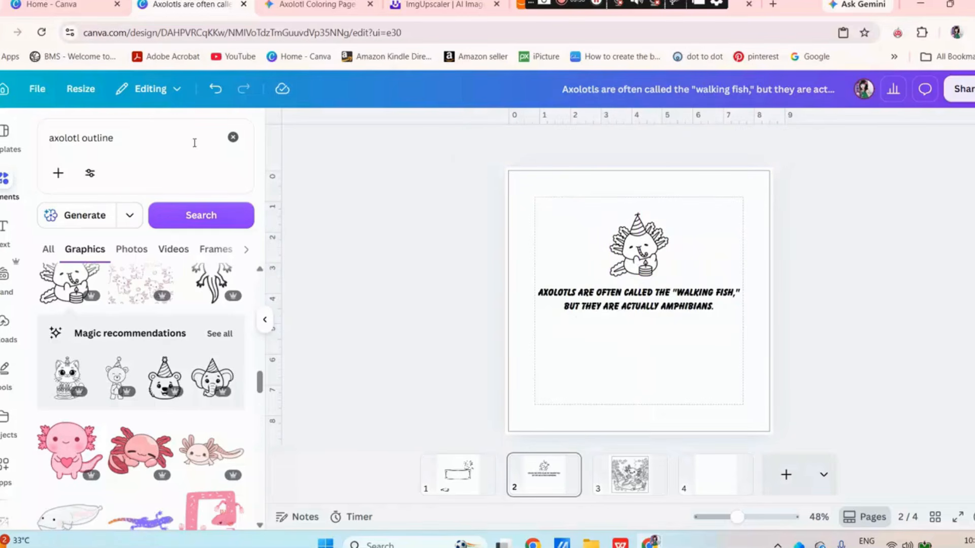
left_click(233, 138)
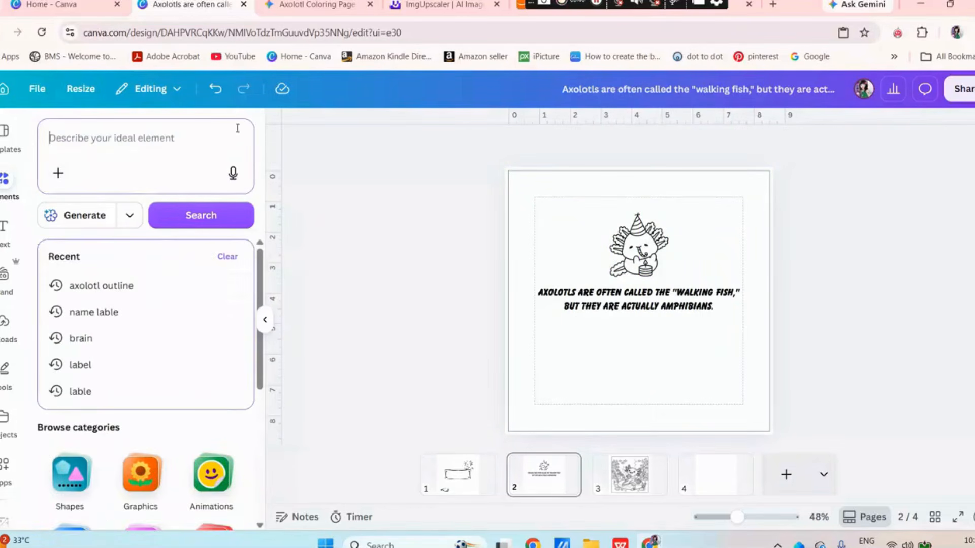
left_click(106, 320)
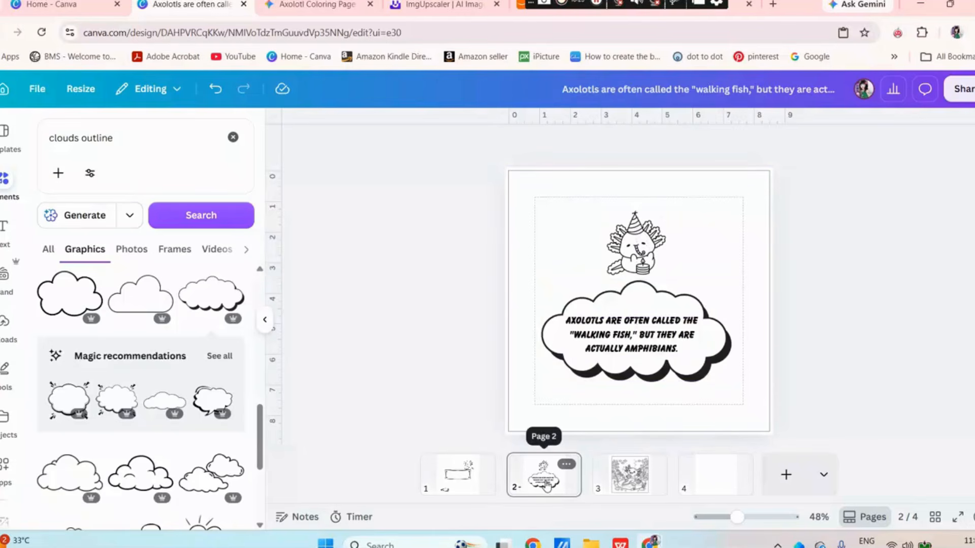
Go to blank page 4, browse the frame graphics, and copy the second fact, "They spend their entire lives underwater.", from ChatGPT
left_click(646, 490)
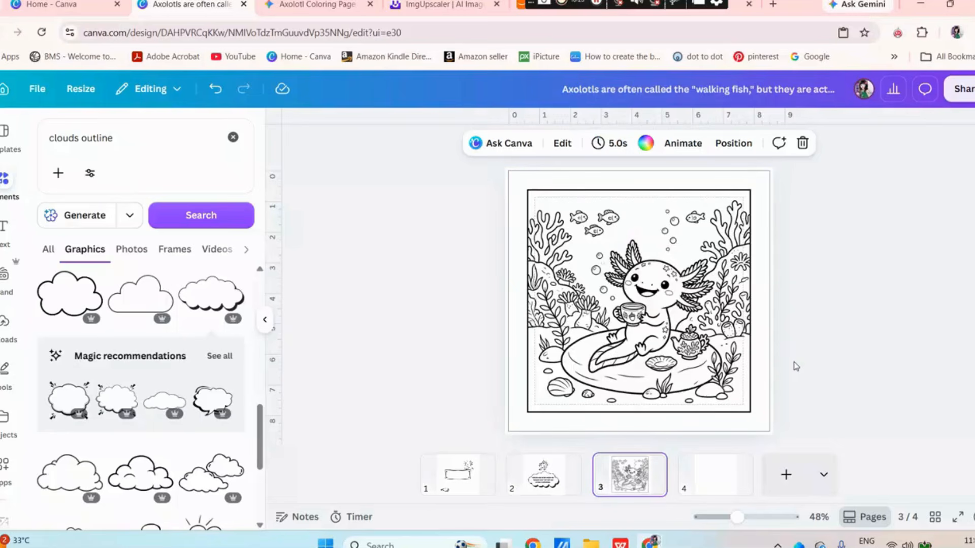
left_click(713, 493)
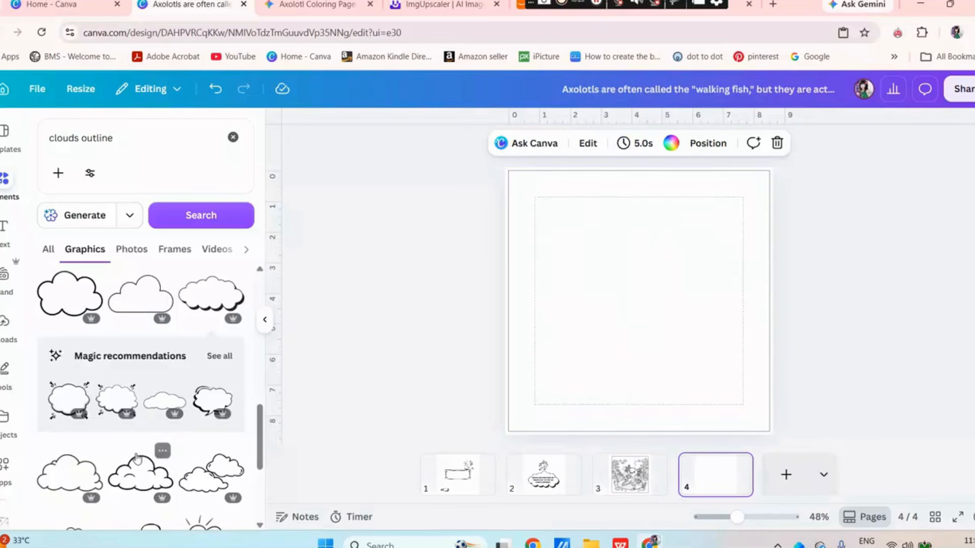
scroll(119, 382, "down", 3)
scroll(119, 383, "up", 2)
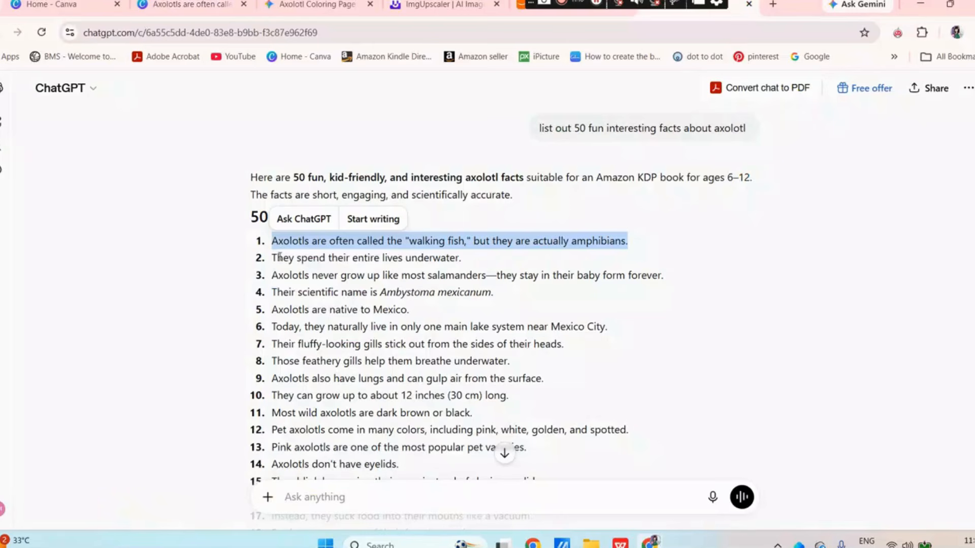
left_click_drag(272, 258, 461, 258)
right_click(420, 265)
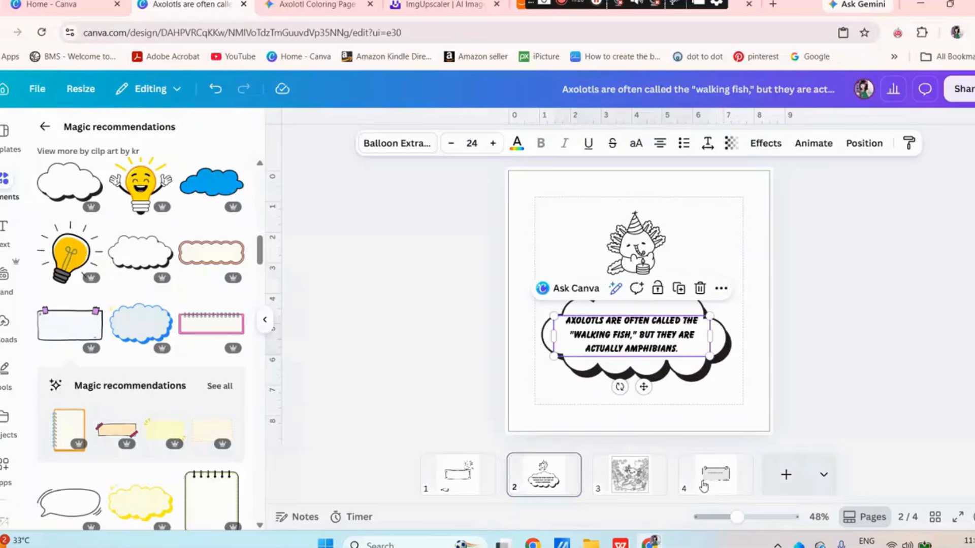
Set the underwater fact on page 4 to font size 24 and center the text inside the taped note graphic
left_click(716, 474)
left_click(612, 296)
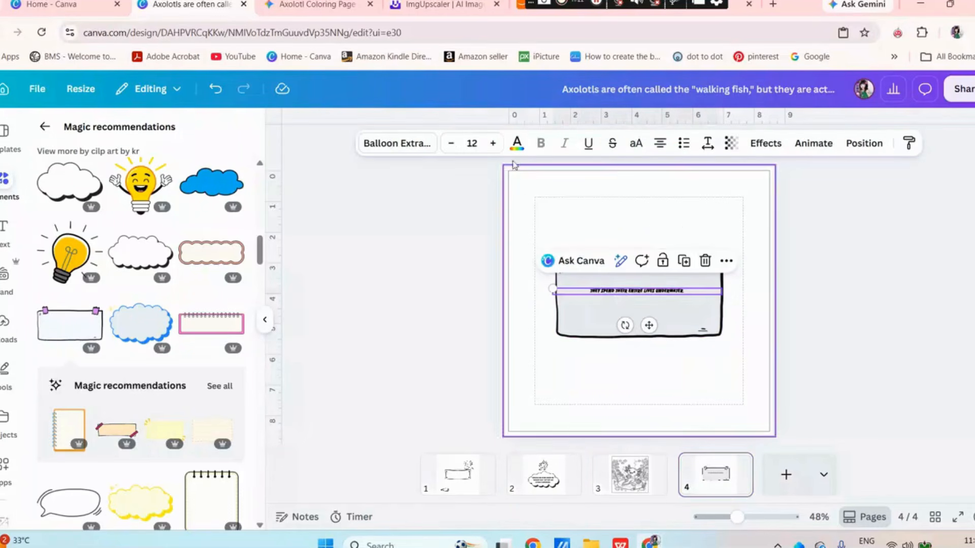
left_click(472, 143)
type("24")
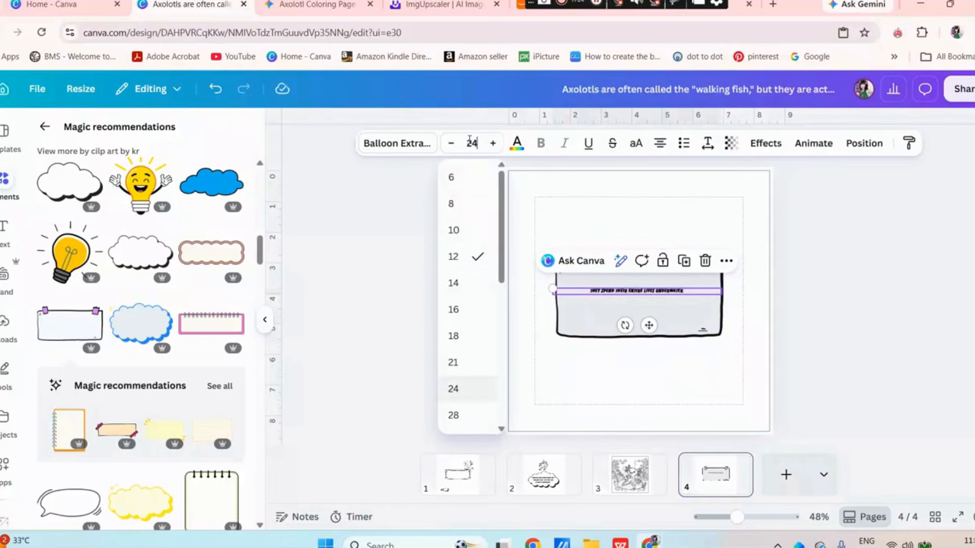
left_click(907, 293)
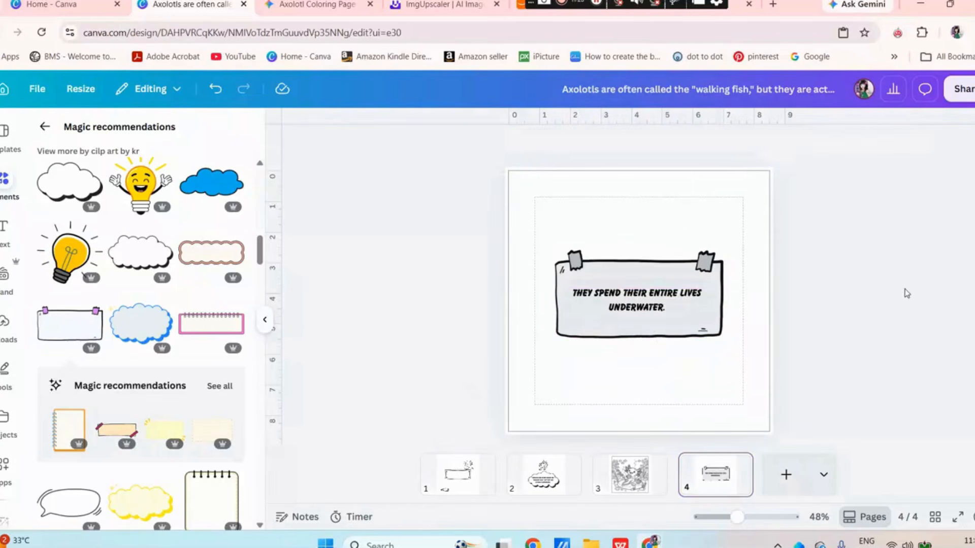
left_click(679, 307)
left_click_drag(679, 307, 679, 307)
left_click(359, 211)
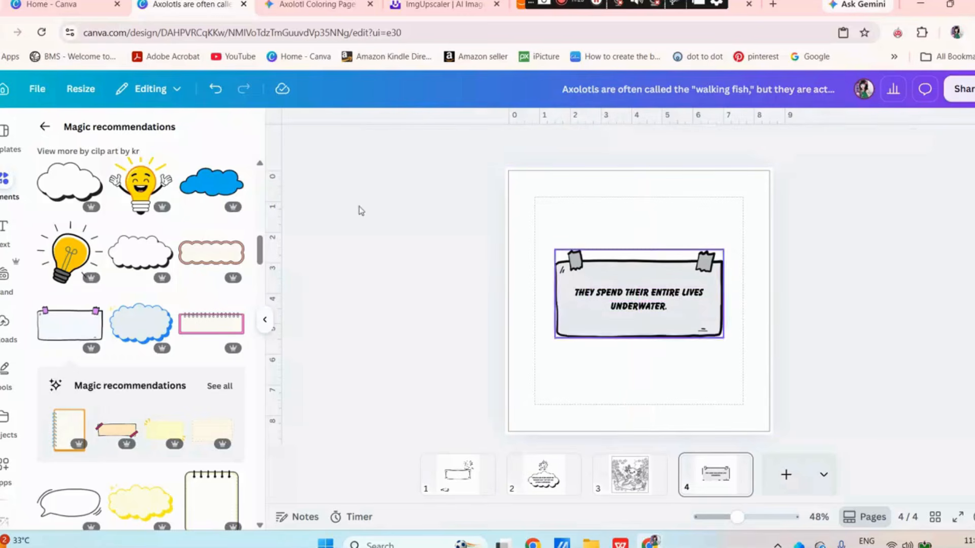
Search for "axolotl outline", show all matching graphics, and add an axolotl above the note on page 4
left_click(45, 127)
left_click(233, 135)
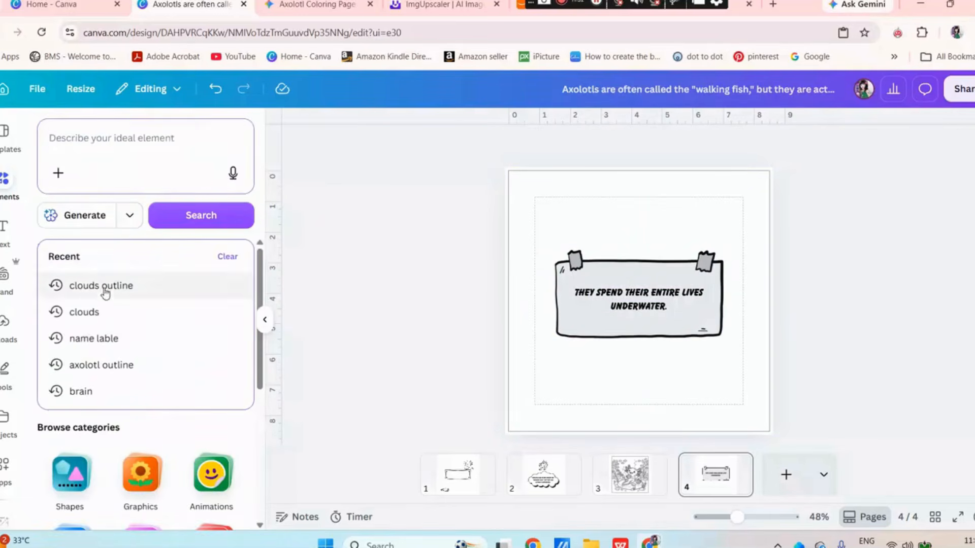
left_click(102, 365)
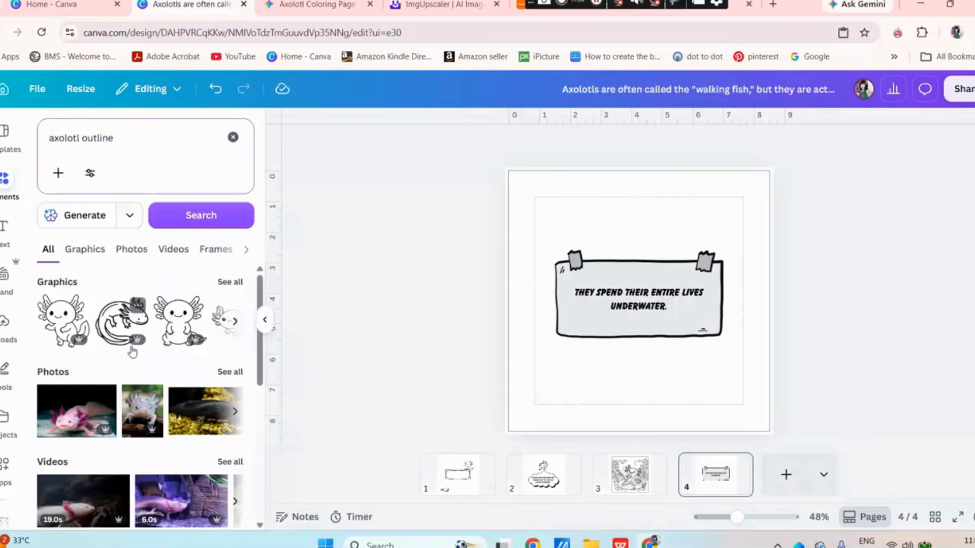
left_click(229, 282)
Add blank pages to the design up to page 7 and hide the elements library
left_click_drag(731, 266, 693, 276)
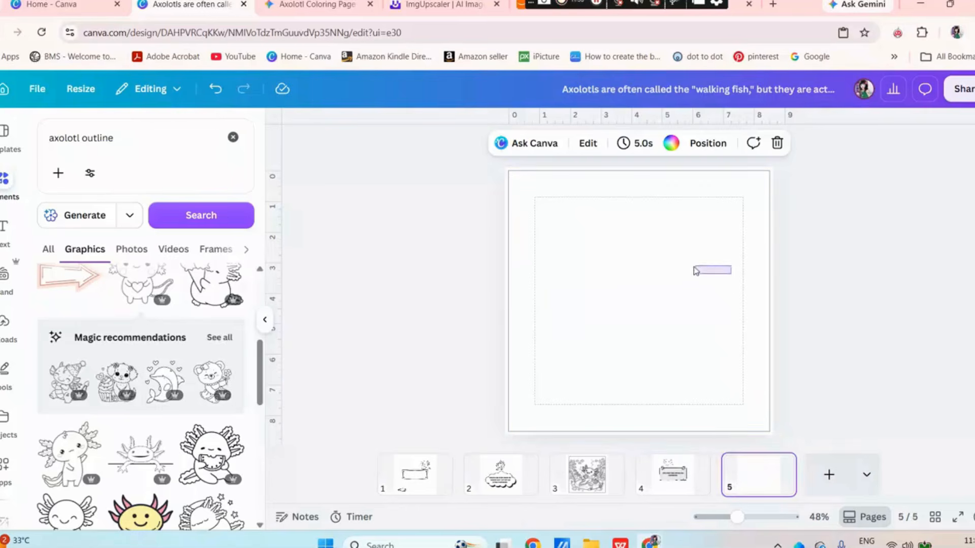
left_click(829, 478)
left_click_drag(652, 230, 566, 346)
left_click(871, 475)
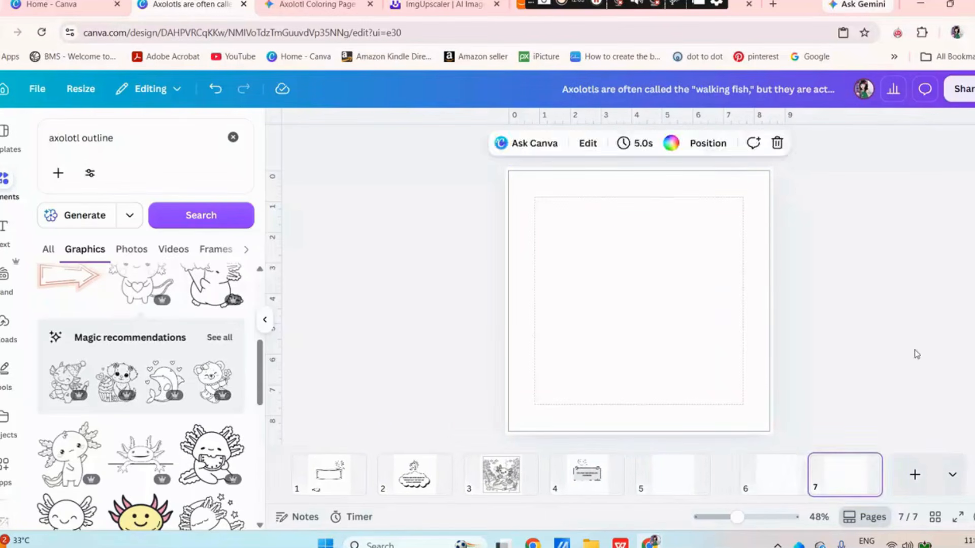
left_click(264, 319)
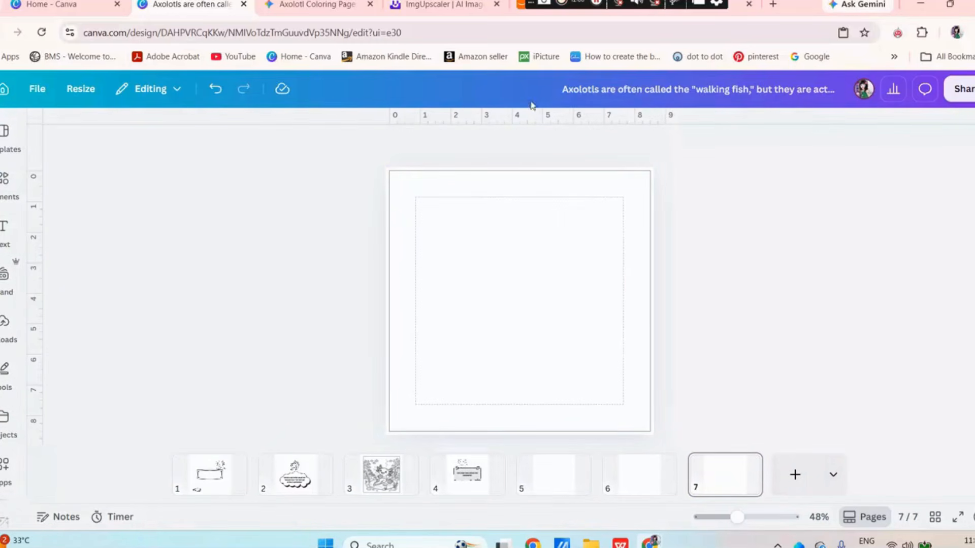
Switch to ChatGPT and review the remaining axolotl facts through the bonus "Did You Know?" section
left_click(738, 15)
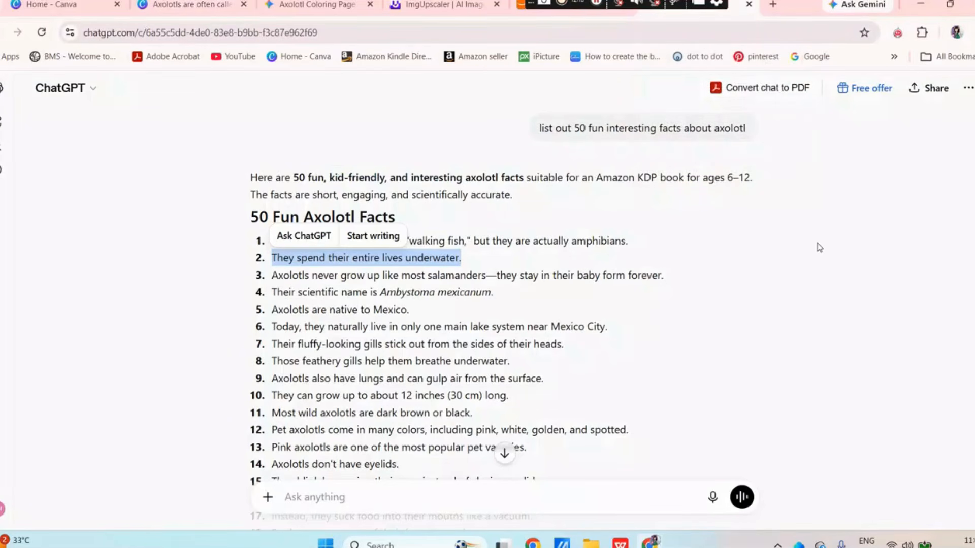
scroll(819, 247, "down", 5)
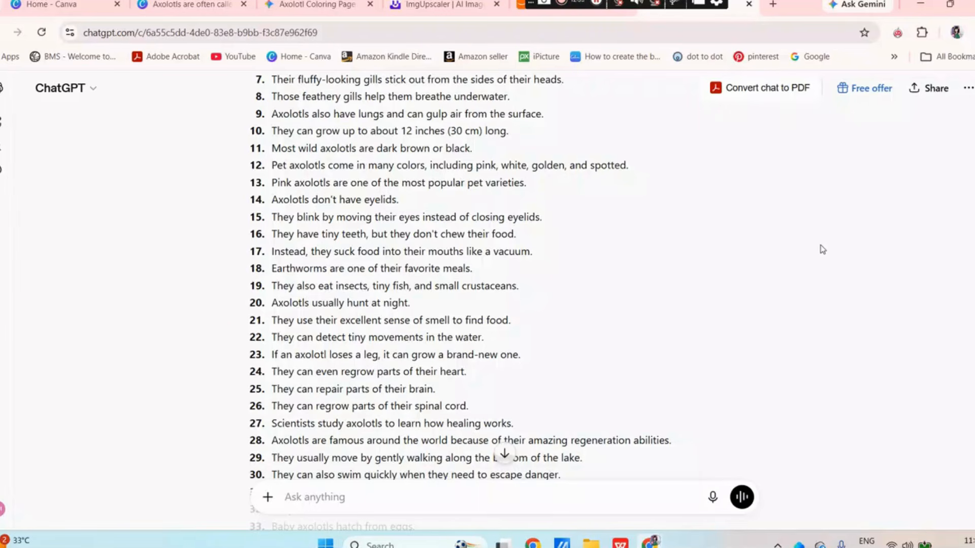
scroll(871, 220, "down", 1)
scroll(493, 300, "down", 10)
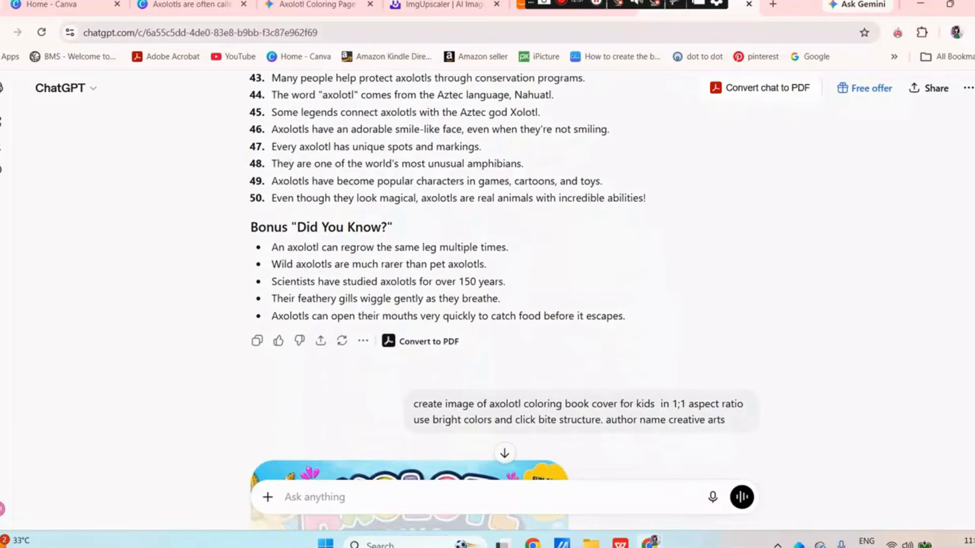
Examine the 1:1 kids' coloring book cover prompt, including its bright colors and author name "creative arts", and the cover image it produced
scroll(923, 390, "down", 5)
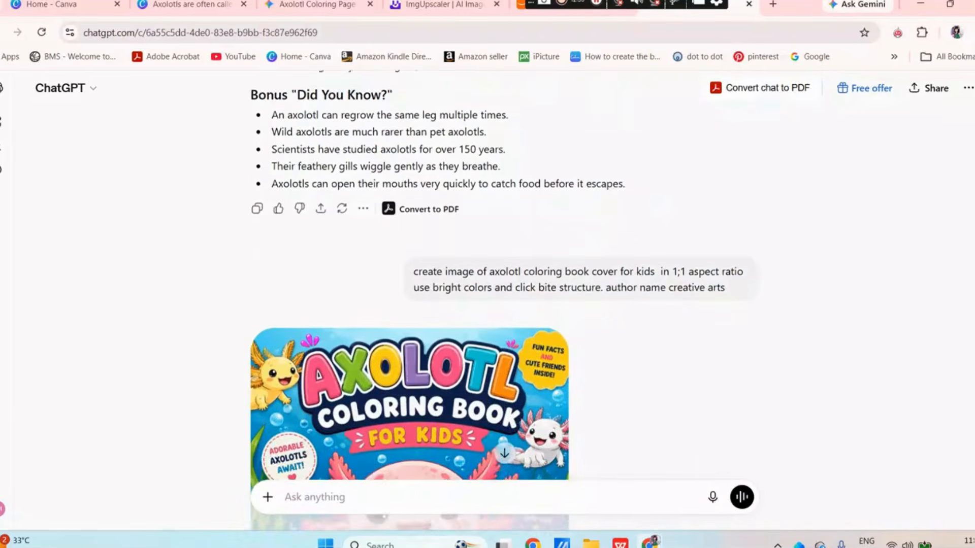
scroll(547, 176, "up", 2)
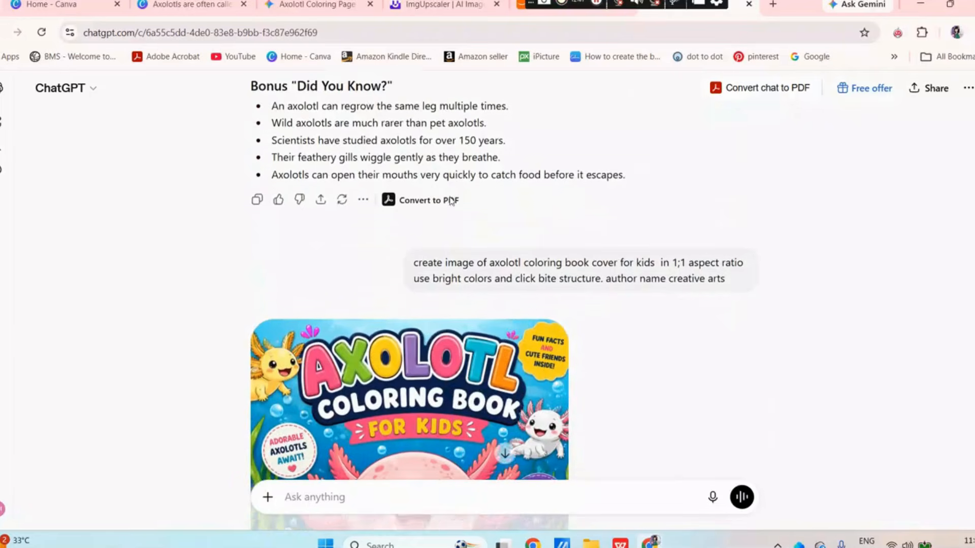
scroll(453, 198, "down", 1)
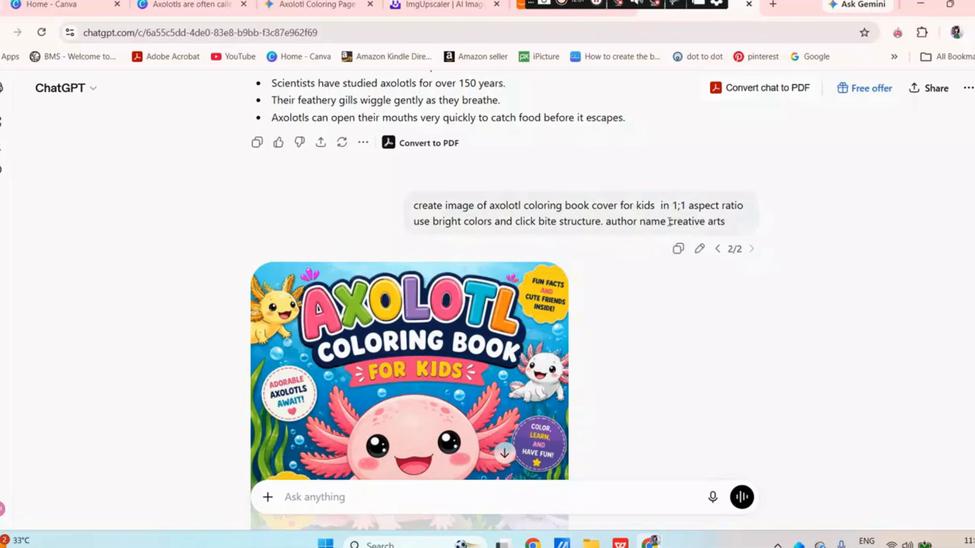
left_click_drag(669, 222, 816, 235)
left_click(817, 236)
scroll(889, 255, "down", 3)
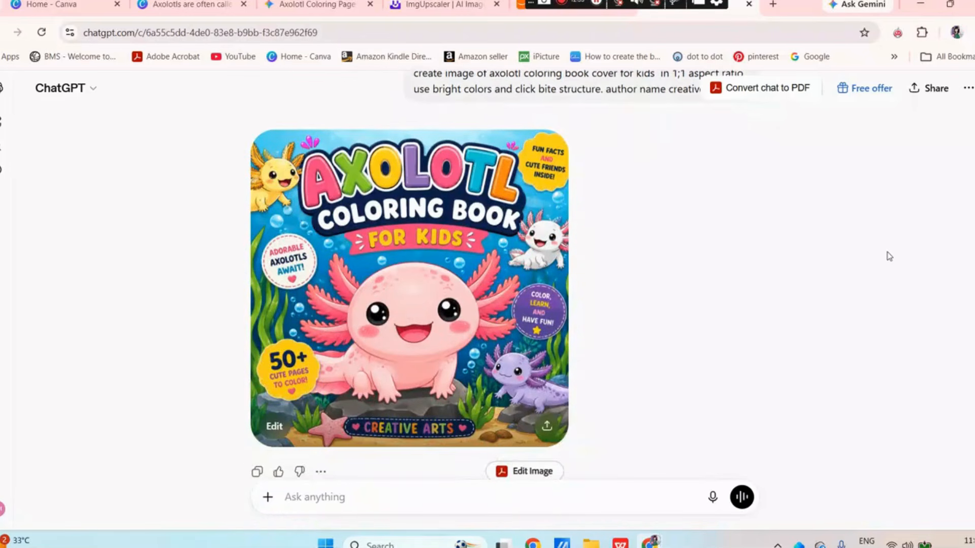